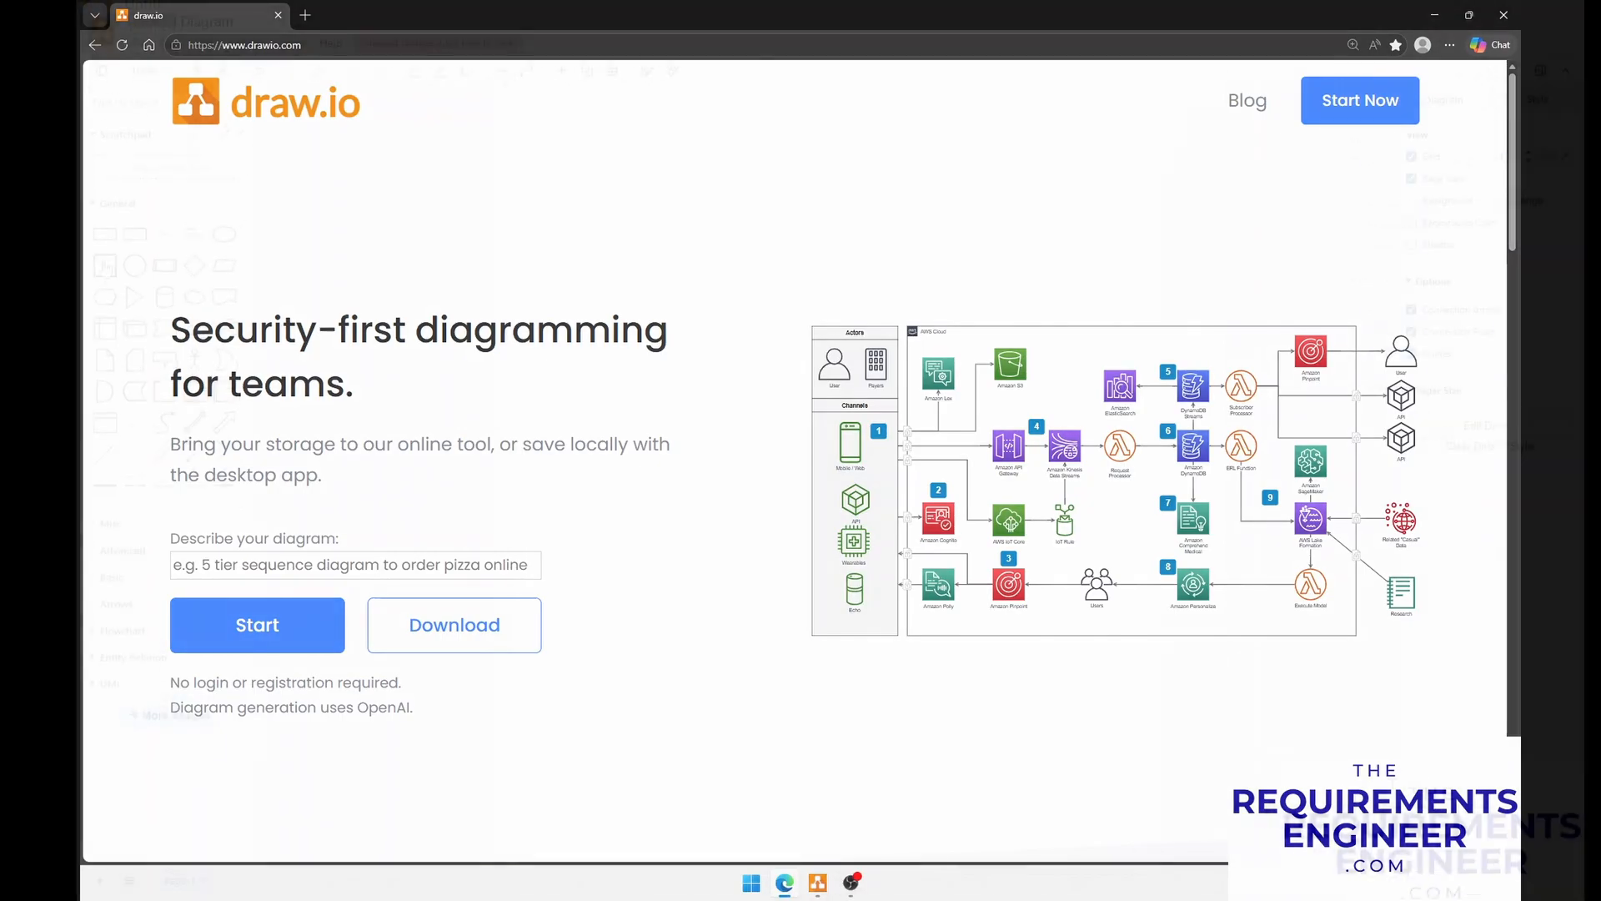
- Label the rectangle "Start the Flow" and attach a vertical arrow running down from its lower edge
{"action": "type", "text": "Start the Flow"}
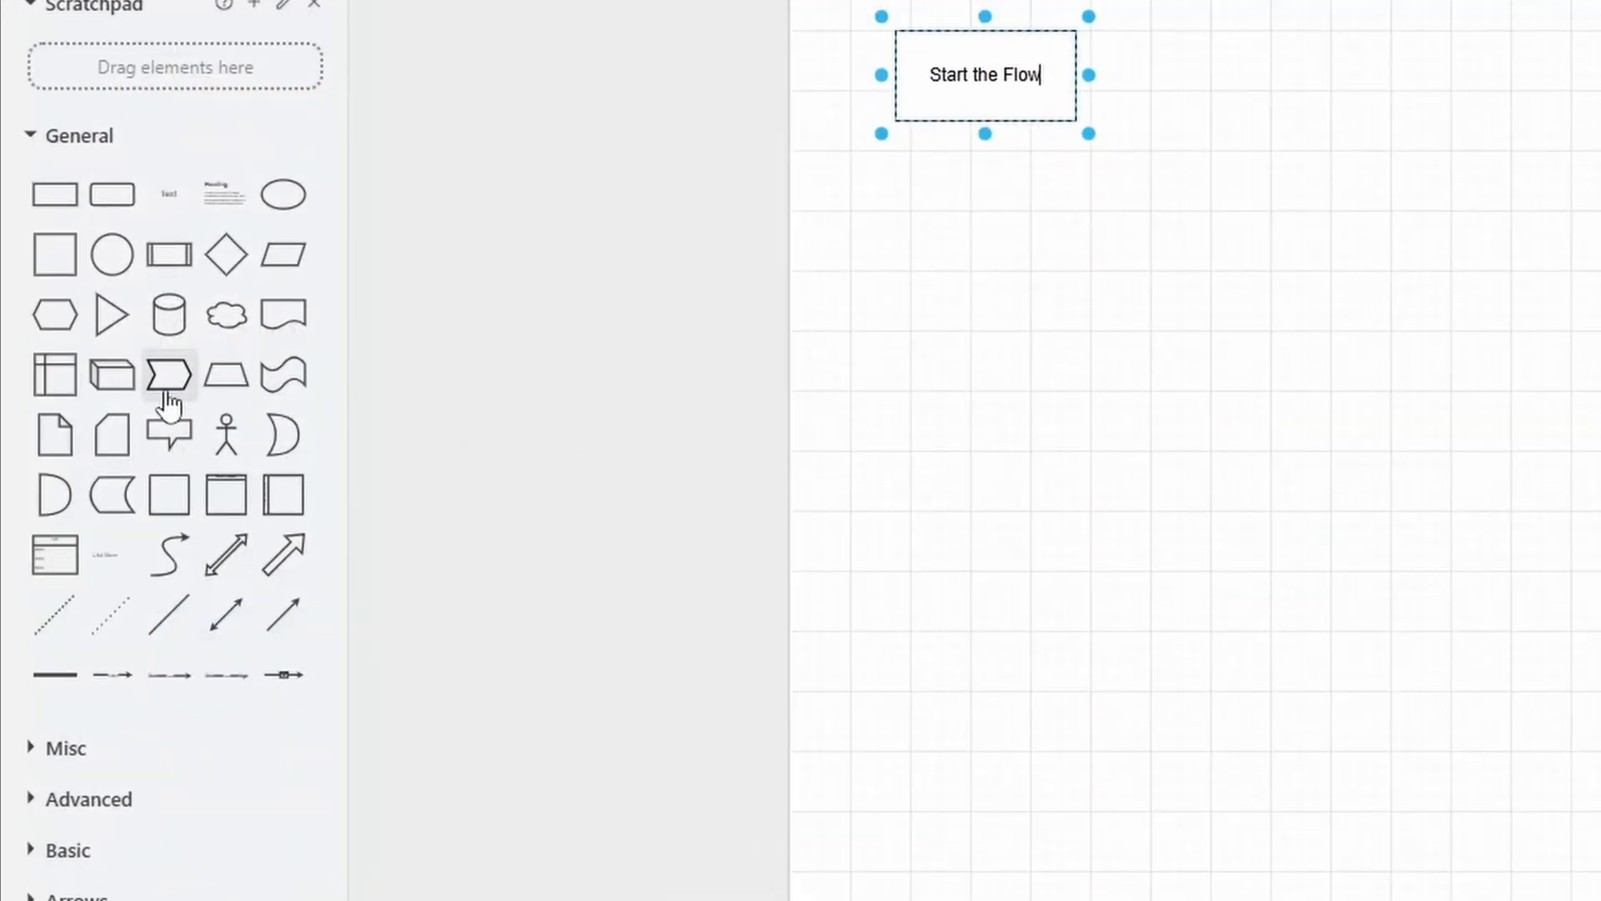
{"action": "left_click_drag", "start_coordinate": [283, 614], "coordinate": [1076, 222]}
{"action": "left_click_drag", "start_coordinate": [1076, 301], "coordinate": [985, 120]}
{"action": "left_click_drag", "start_coordinate": [1149, 224], "coordinate": [985, 240]}
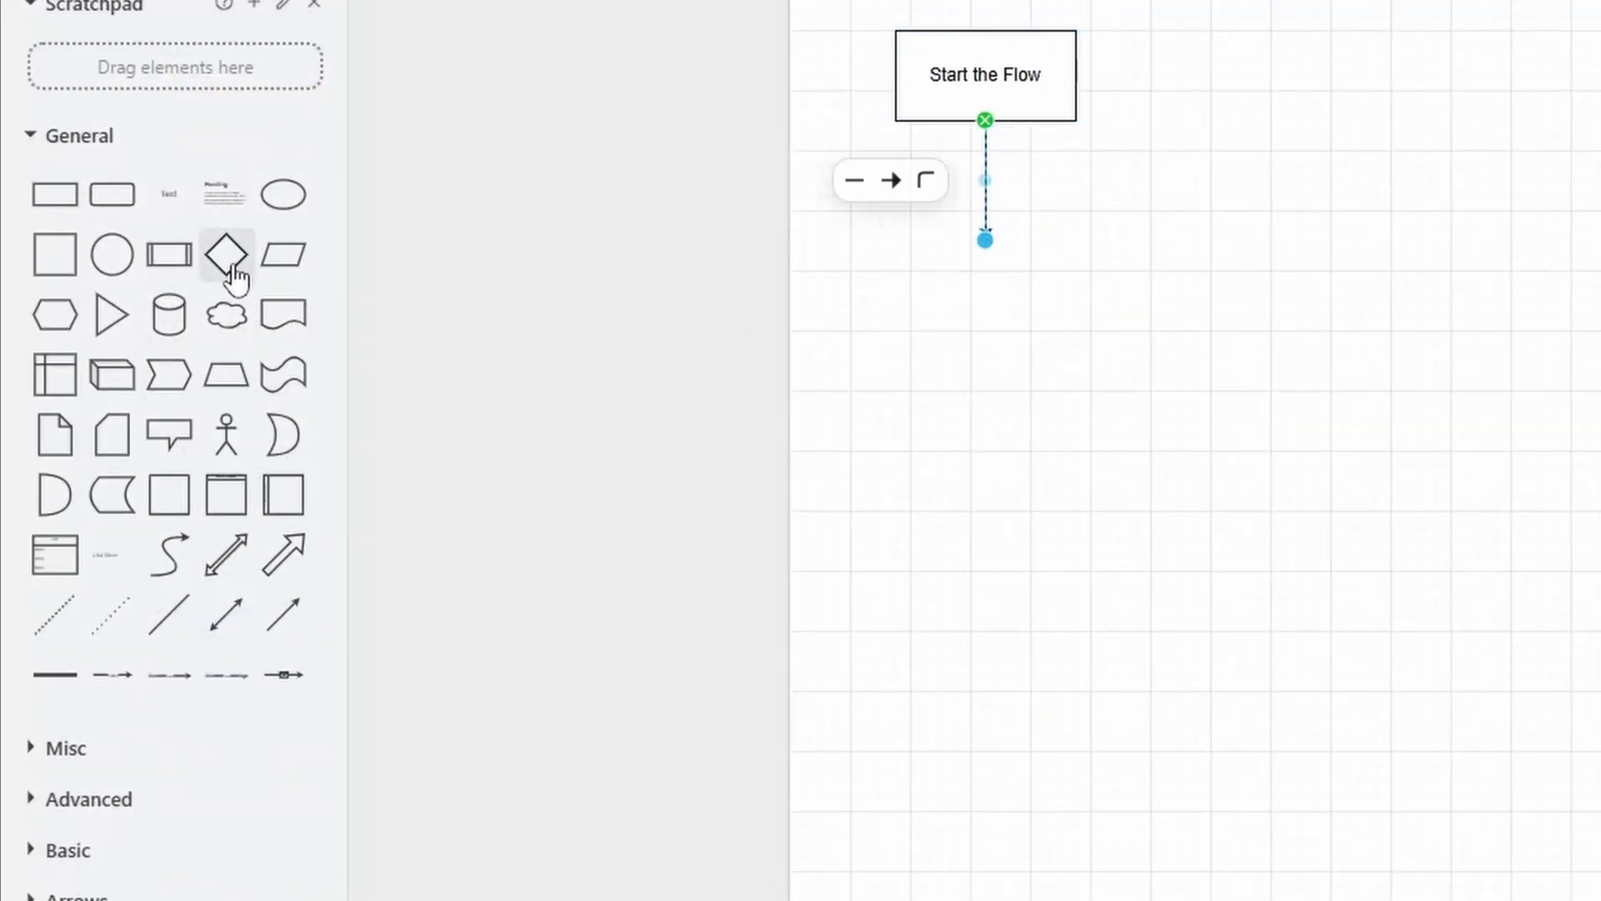
- Add a decision diamond at the end of the arrow and label it "A or B?"
{"action": "left_click_drag", "start_coordinate": [227, 261], "coordinate": [925, 241]}
{"action": "double_click", "coordinate": [983, 299]}
{"action": "type", "text": "A or B?"}
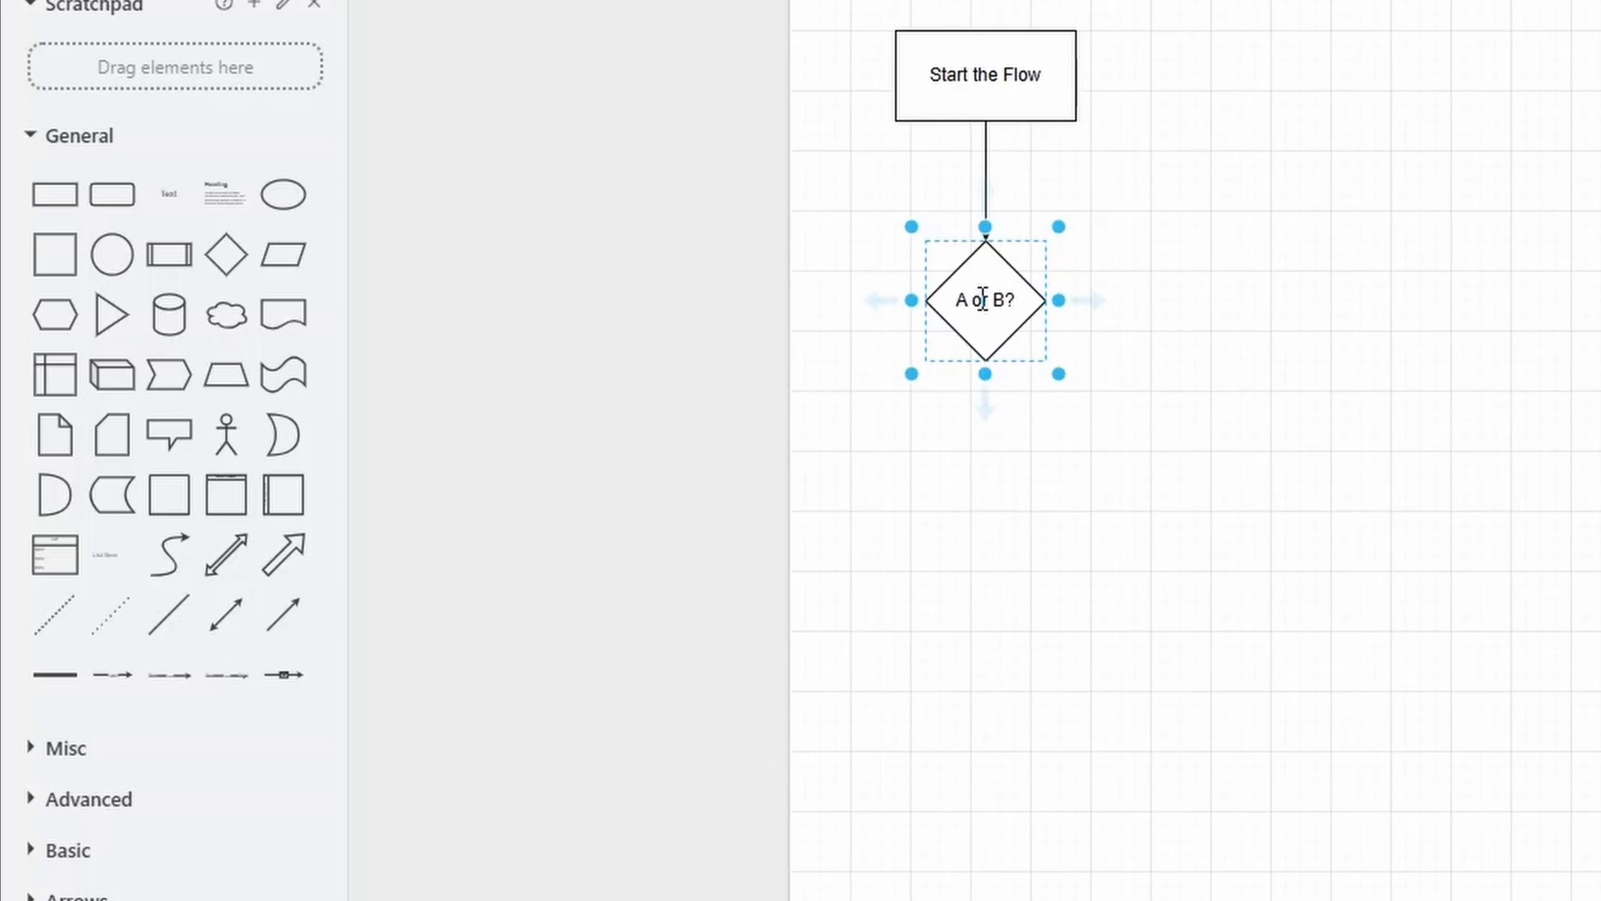
- Connect the "A or B?" diamond back to the "Start the Flow" box with an arrow bent outward on the right side
{"action": "left_click", "coordinate": [284, 615]}
{"action": "left_click_drag", "start_coordinate": [1390, 691], "coordinate": [1045, 300]}
{"action": "left_click_drag", "start_coordinate": [1465, 615], "coordinate": [1075, 75]}
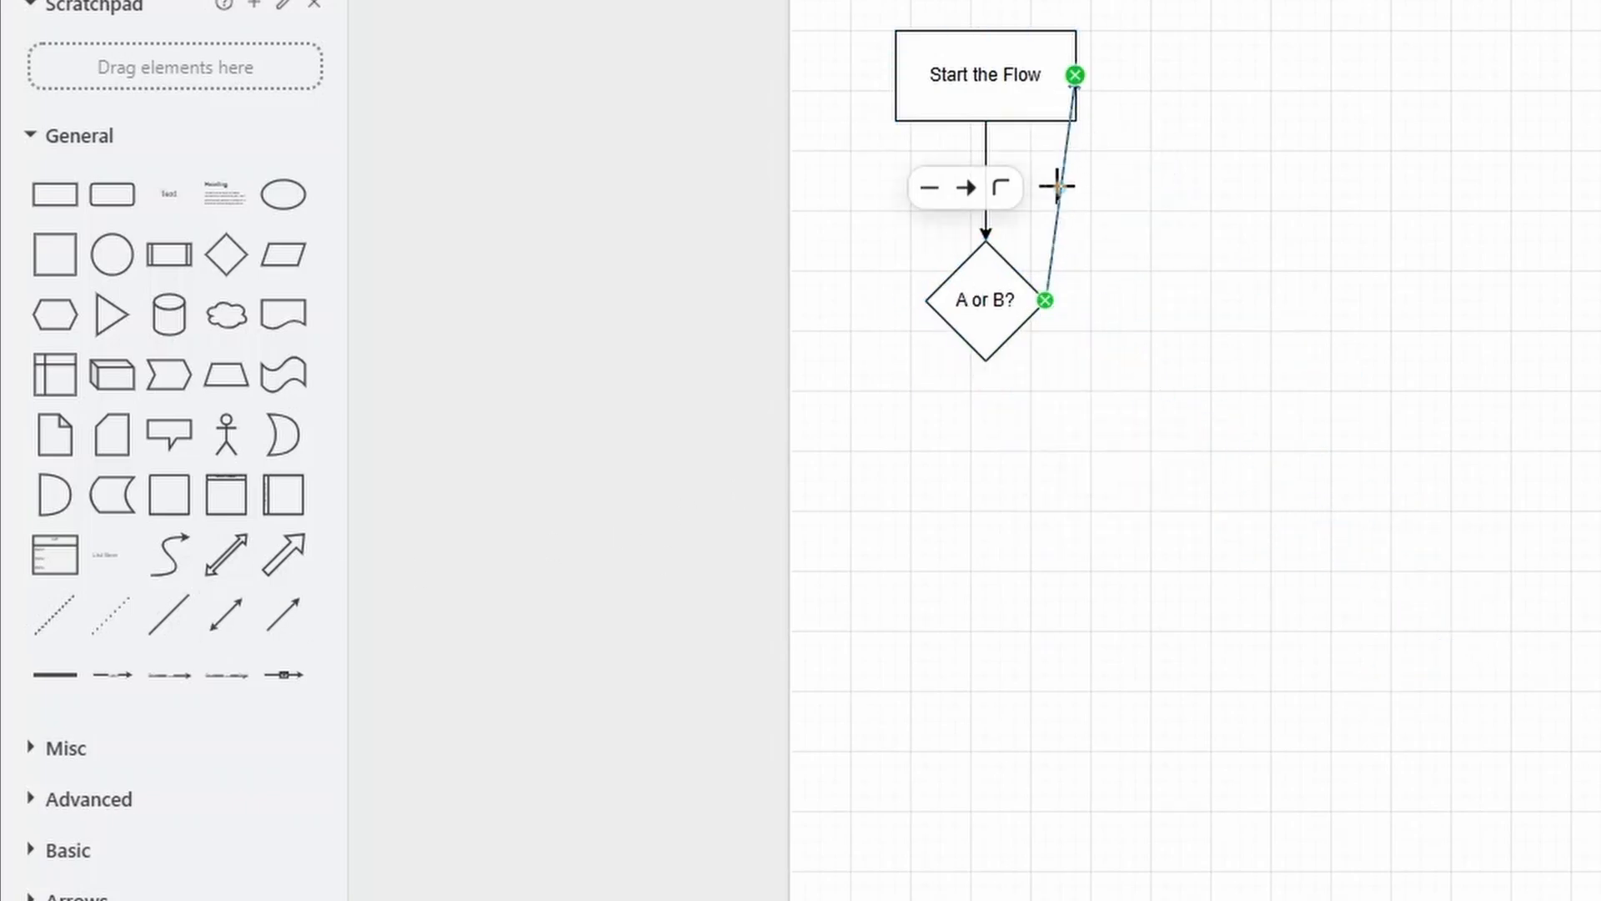
{"action": "left_click_drag", "start_coordinate": [1059, 188], "coordinate": [1179, 300]}
{"action": "left_click_drag", "start_coordinate": [1127, 187], "coordinate": [1180, 75]}
- Add a text label reading "A" beside the arrow that returns to the "Start the Flow" box
{"action": "left_click_drag", "start_coordinate": [184, 202], "coordinate": [1197, 178]}
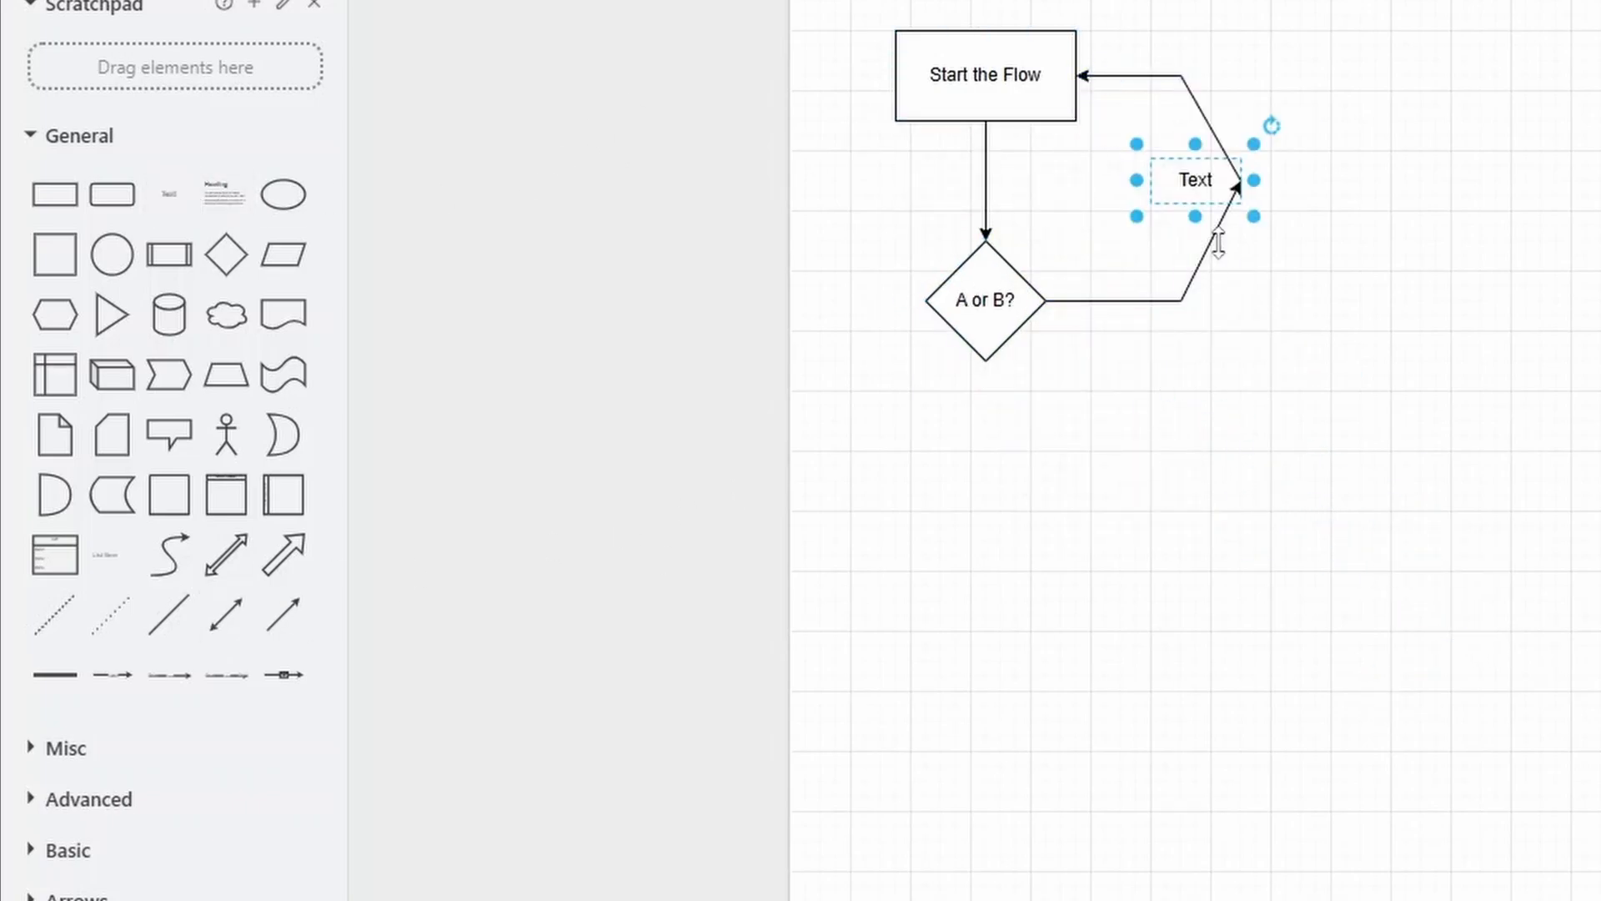
{"action": "type", "text": "A"}
{"action": "left_click", "coordinate": [1395, 365]}
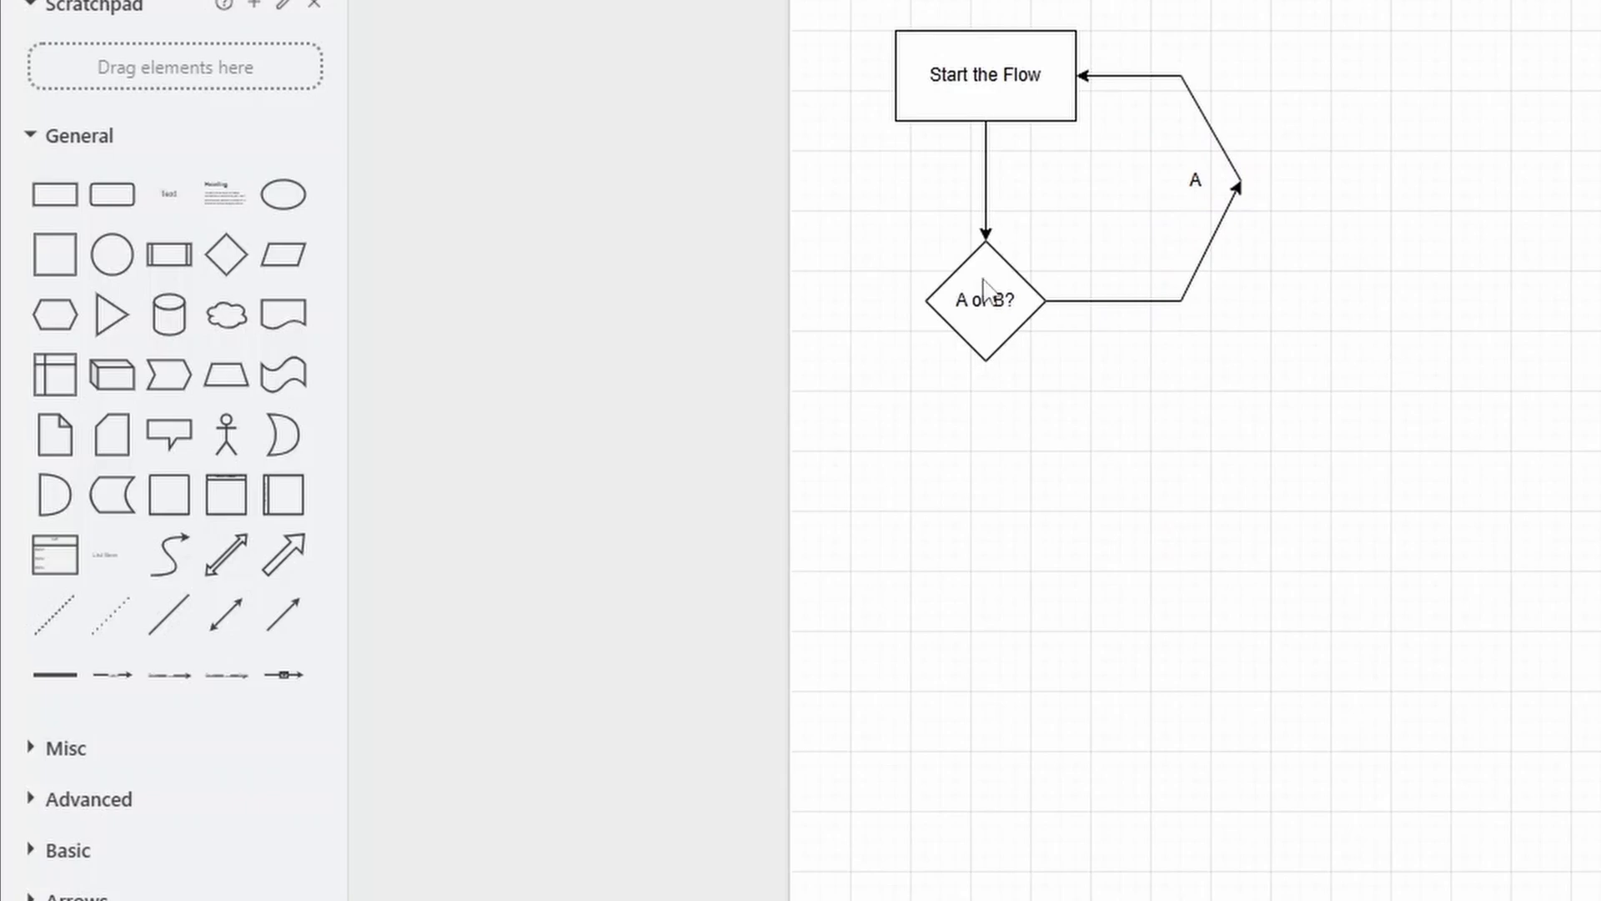
- Attach a downward arrow to the lower corner of the "A or B?" diamond and place a circle at its end
{"action": "left_click", "coordinate": [283, 615]}
{"action": "left_click_drag", "start_coordinate": [1390, 690], "coordinate": [985, 360]}
{"action": "left_click_drag", "start_coordinate": [1465, 615], "coordinate": [985, 477]}
{"action": "left_click_drag", "start_coordinate": [112, 254], "coordinate": [981, 506]}
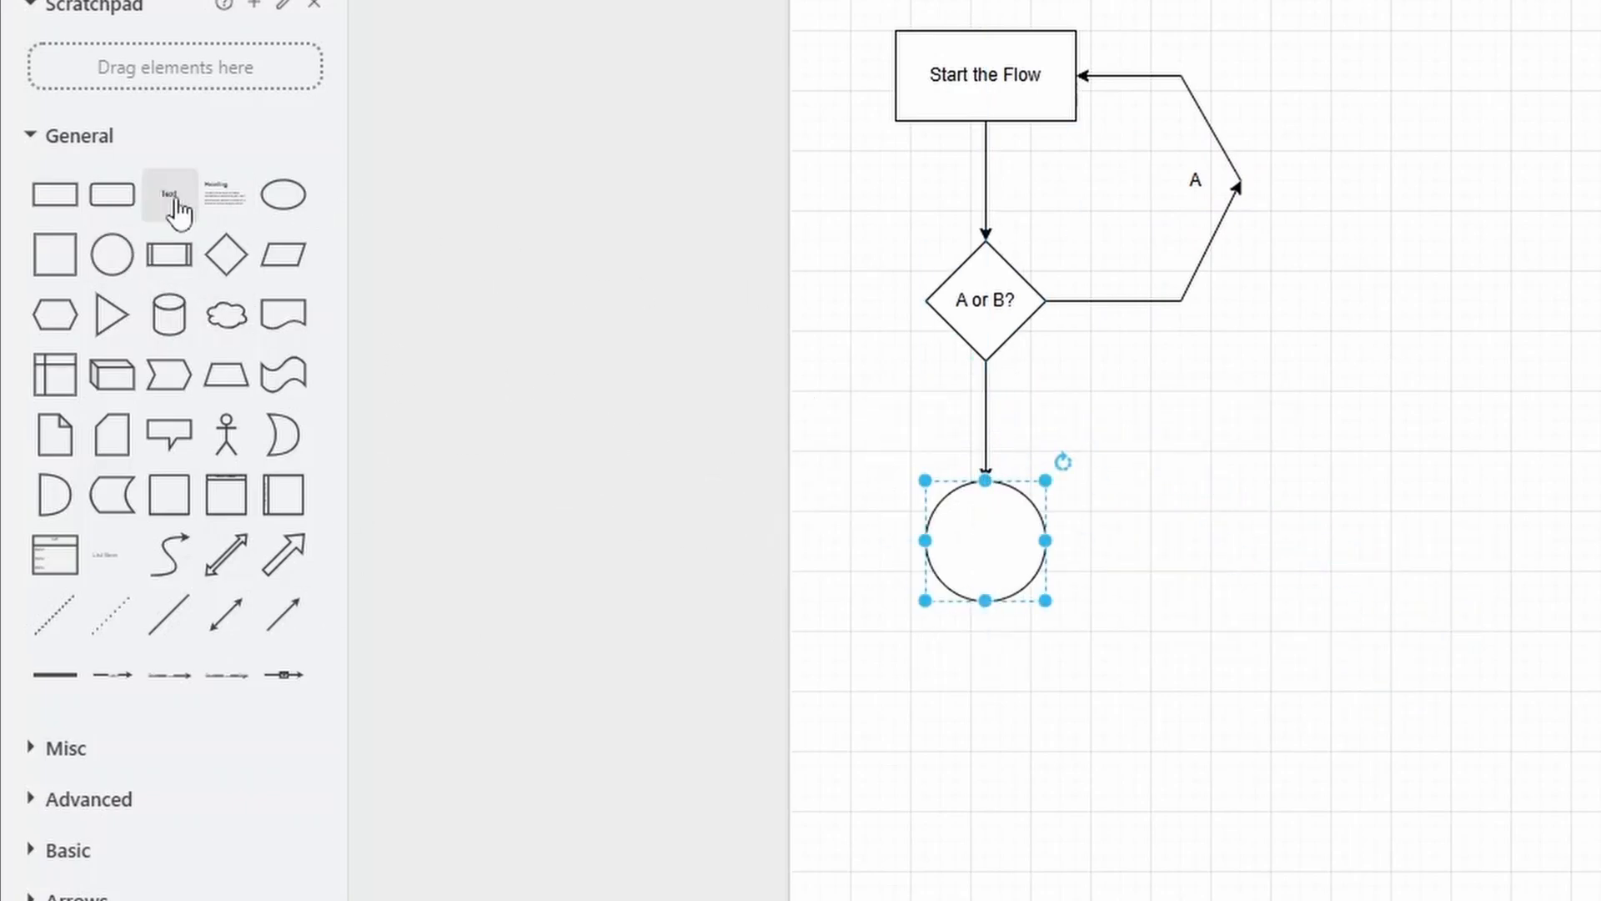
- Label the downward arrow "B" and enter "End the Flow" in the circle
{"action": "left_click_drag", "start_coordinate": [171, 197], "coordinate": [1015, 413]}
{"action": "type", "text": "B"}
{"action": "left_click", "coordinate": [989, 537]}
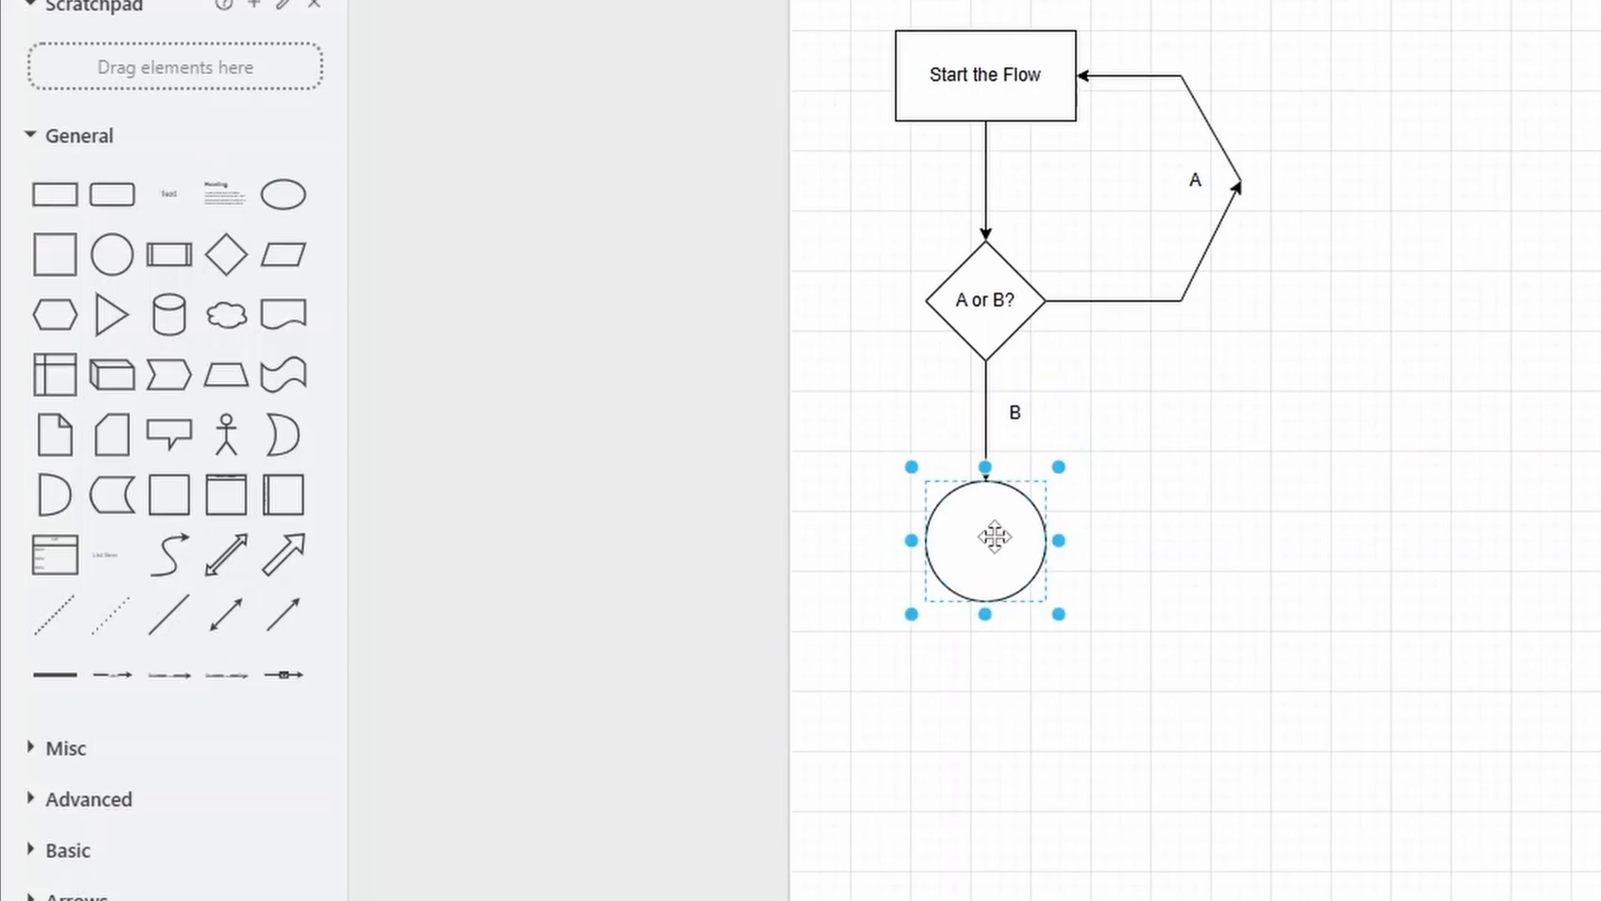
{"action": "type", "text": "End the Flow"}
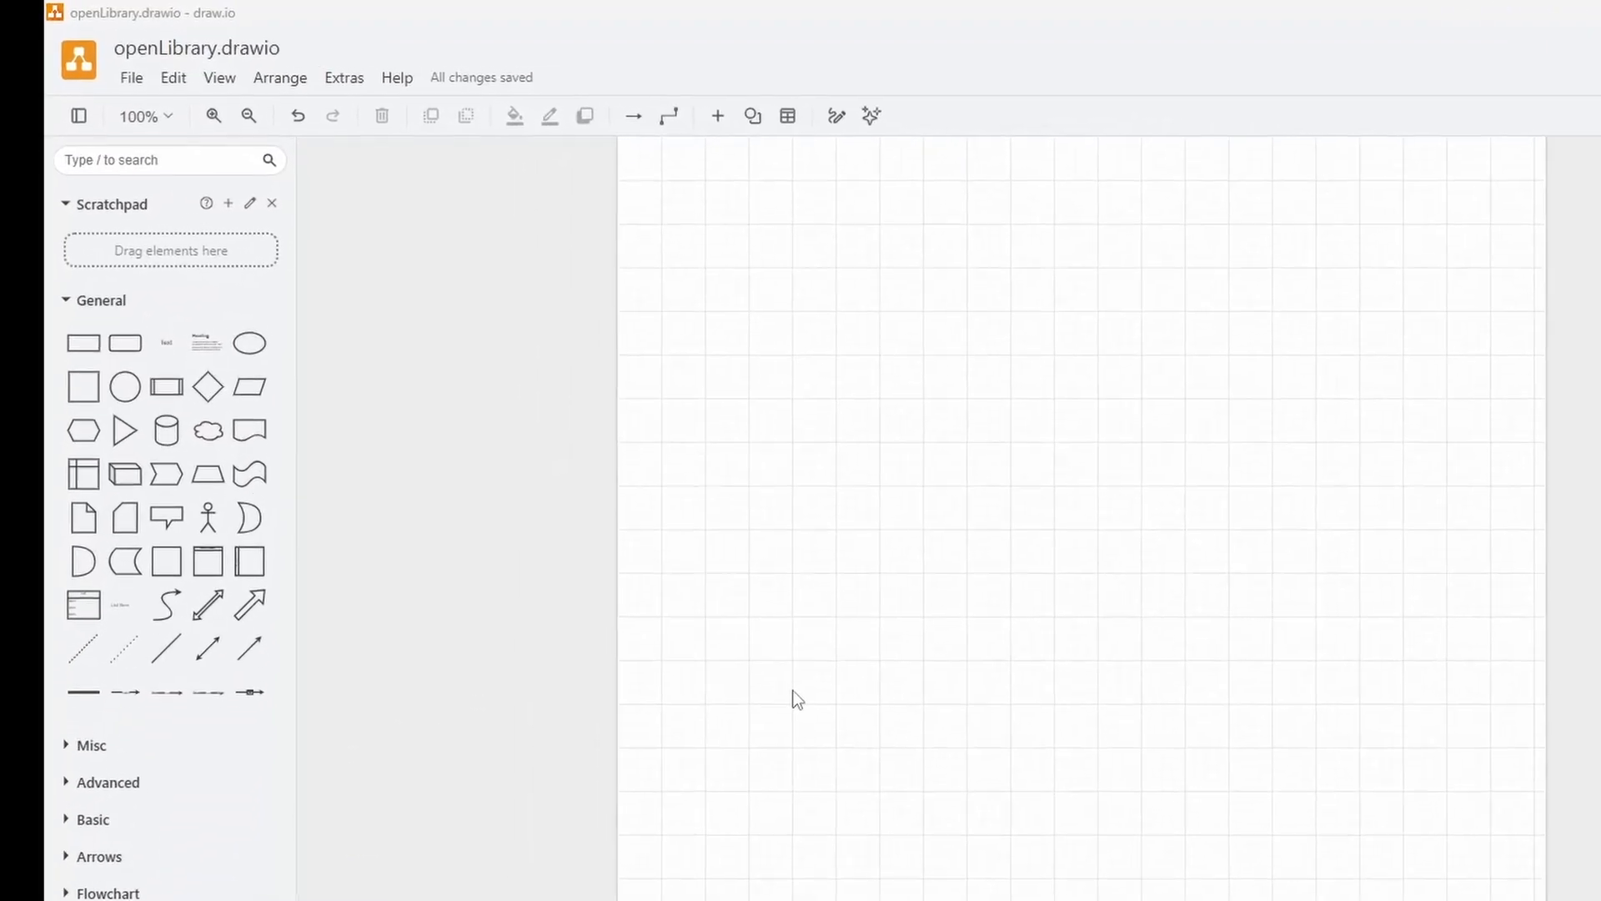
- Open the processLibrary file as a shape library in the openLibrary.drawio diagram
{"action": "left_click", "coordinate": [139, 82]}
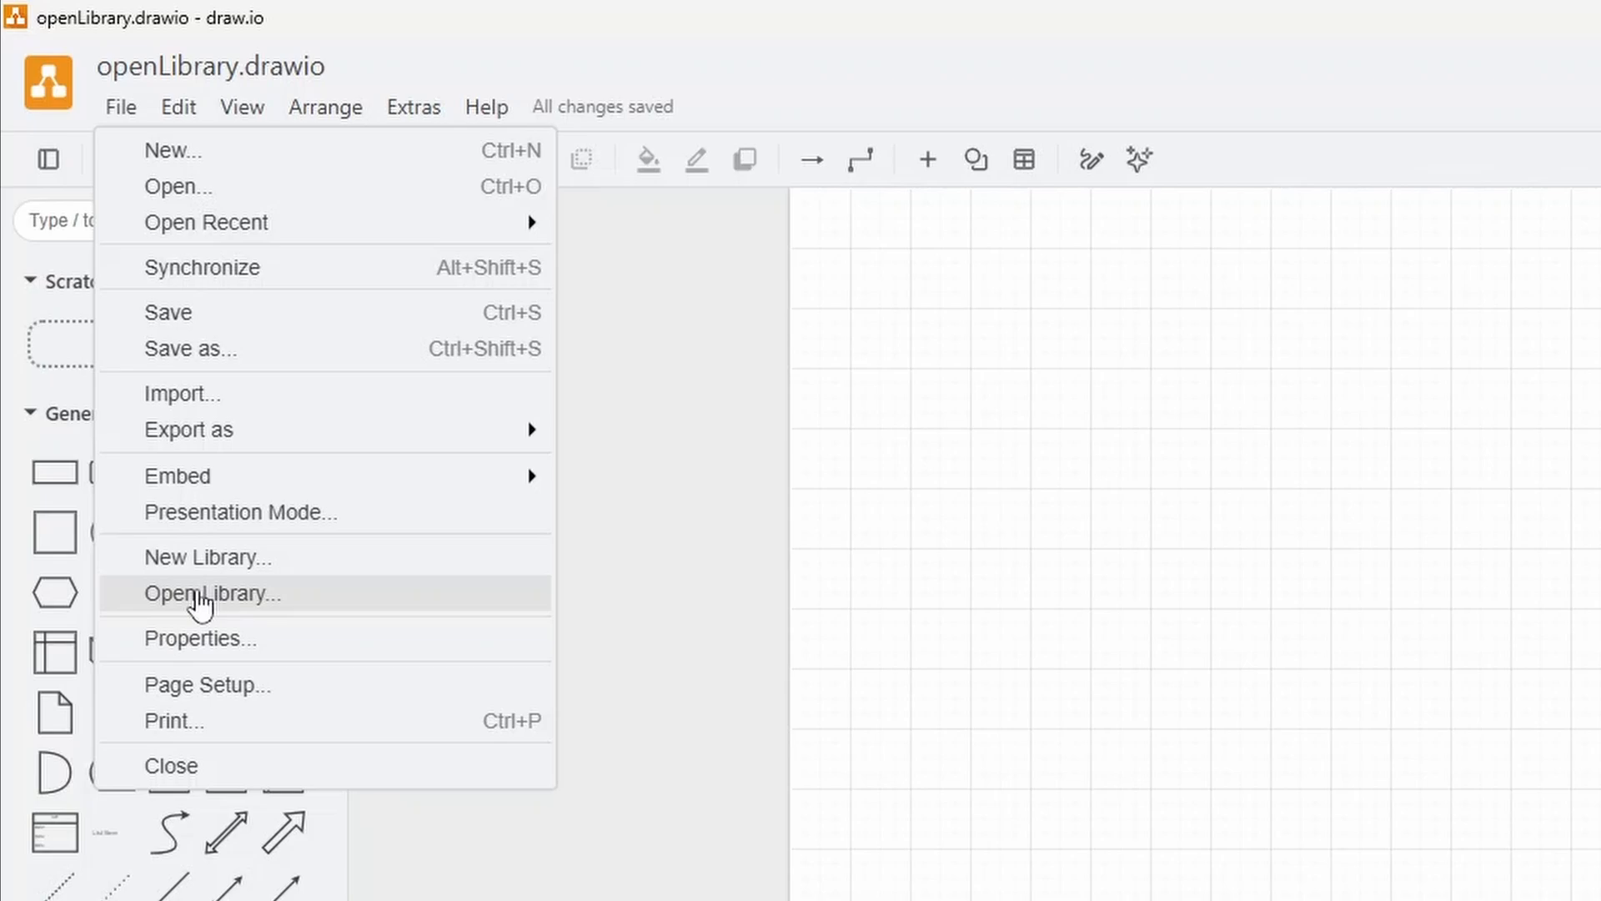
{"action": "left_click", "coordinate": [200, 596]}
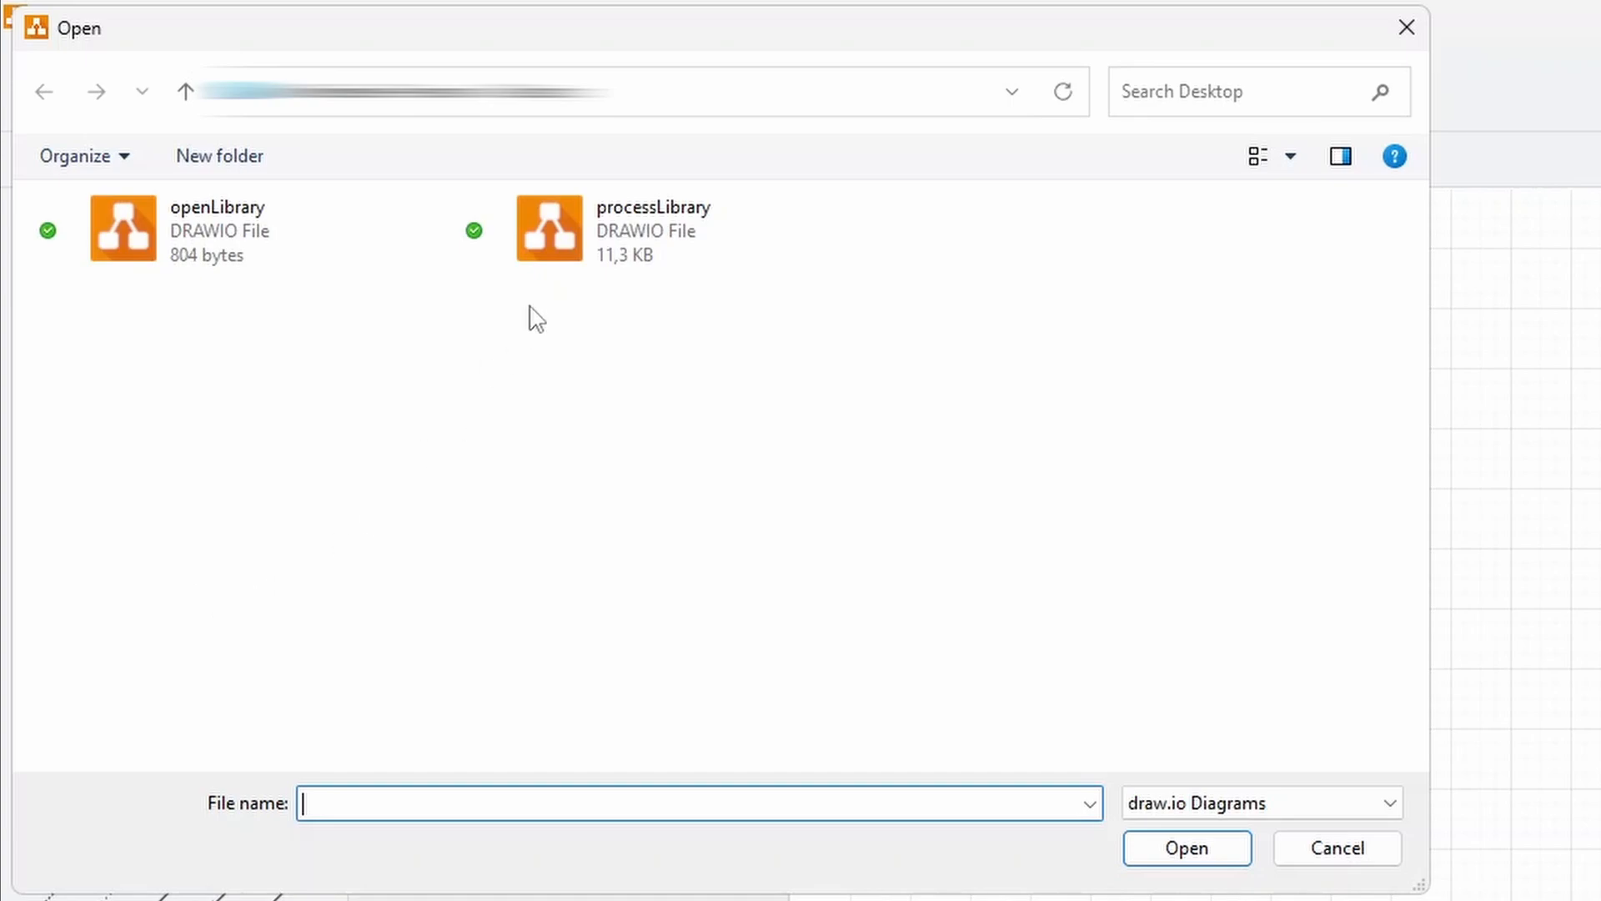
{"action": "left_click", "coordinate": [594, 237]}
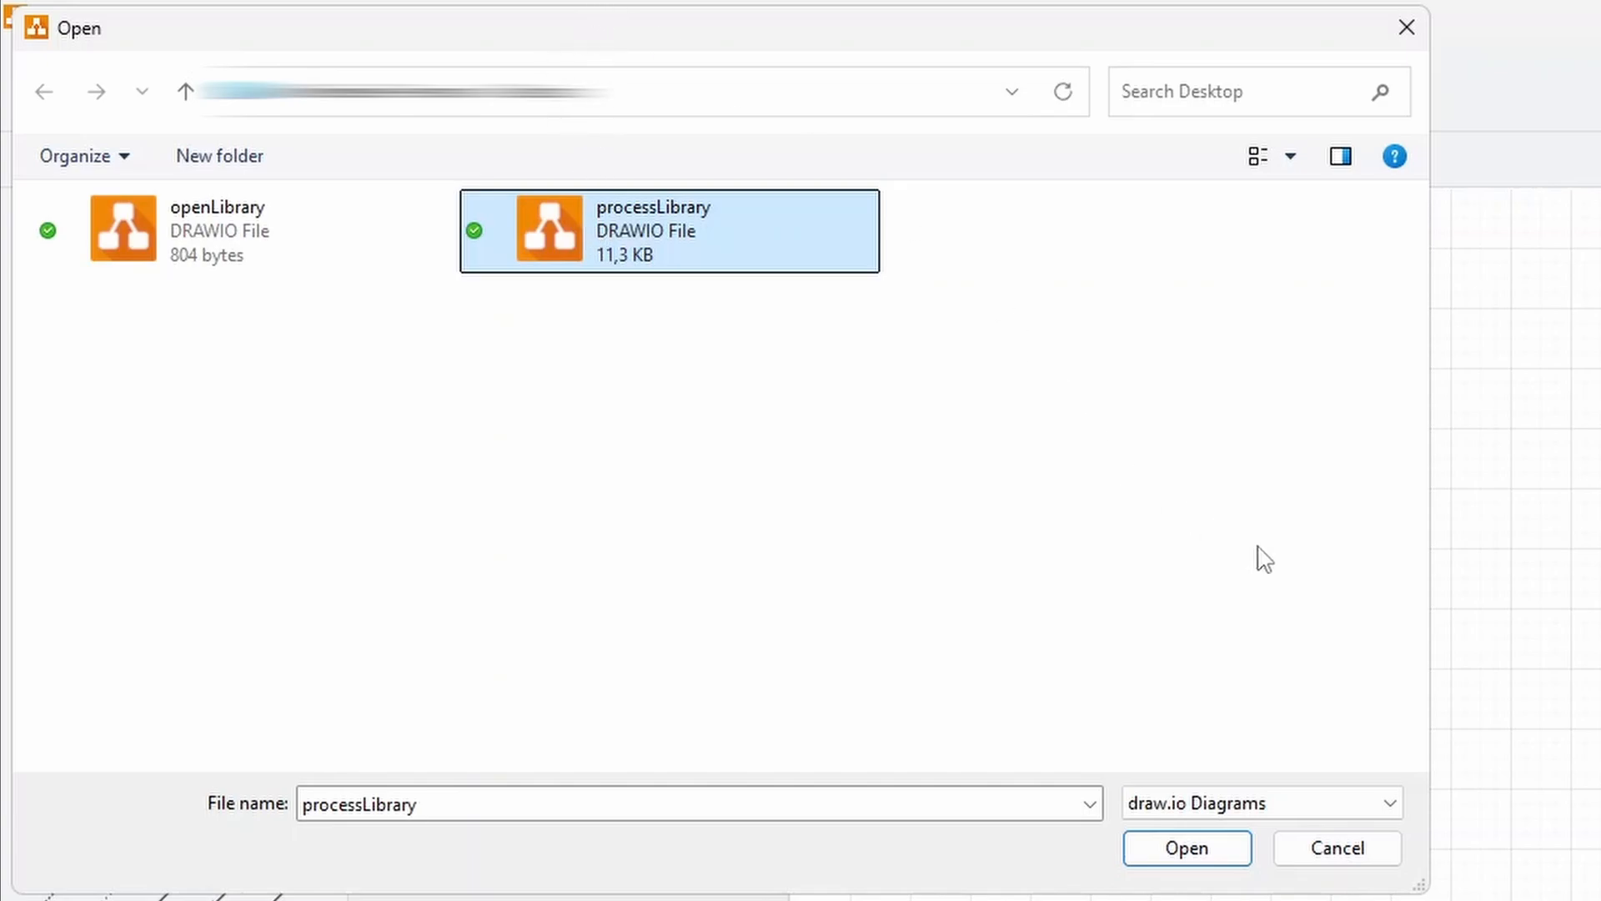
{"action": "left_click", "coordinate": [1201, 847]}
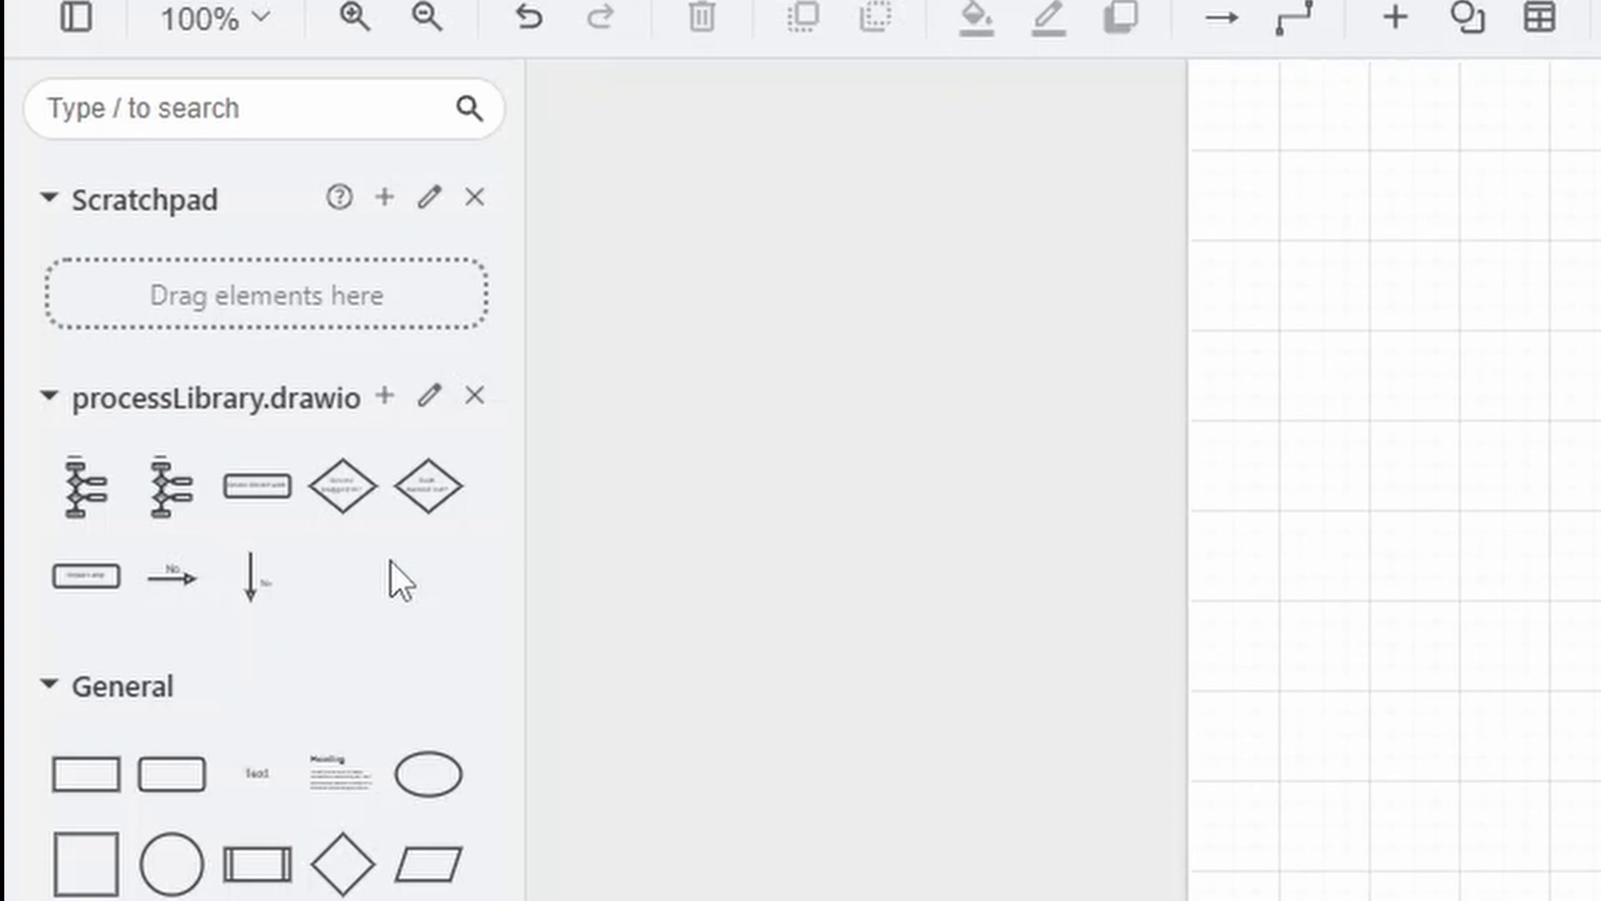
- Preview the stored flowcharts, single shapes and labelled arrows in the processLibrary.drawio library
{"action": "mouse_move", "coordinate": [425, 487]}
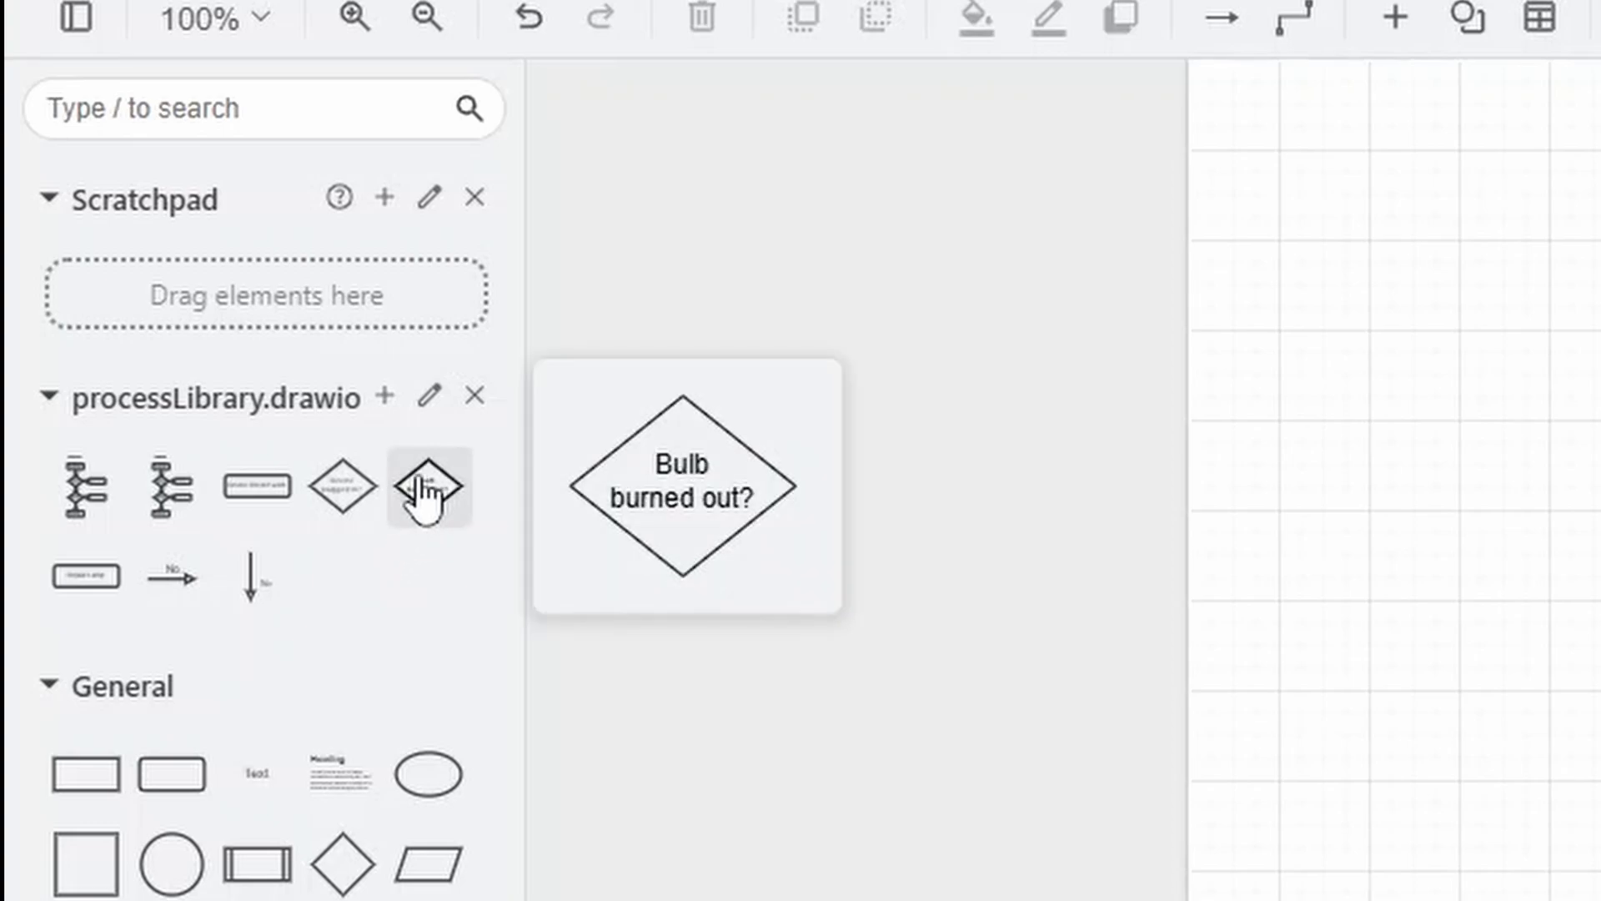
{"action": "mouse_move", "coordinate": [192, 493]}
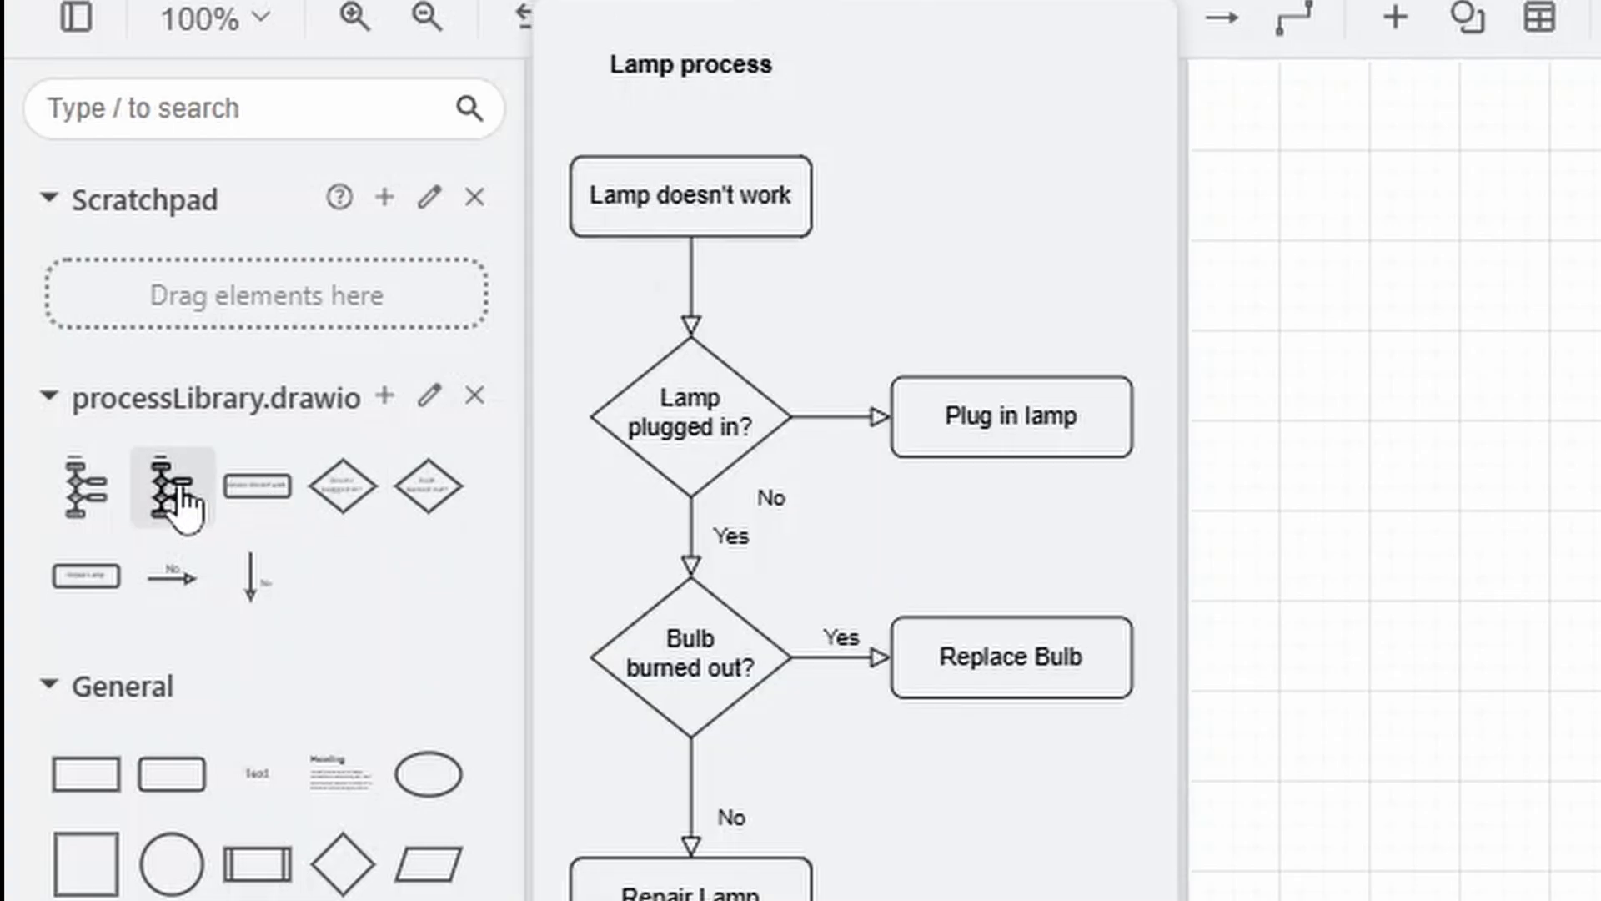
{"action": "mouse_move", "coordinate": [246, 500]}
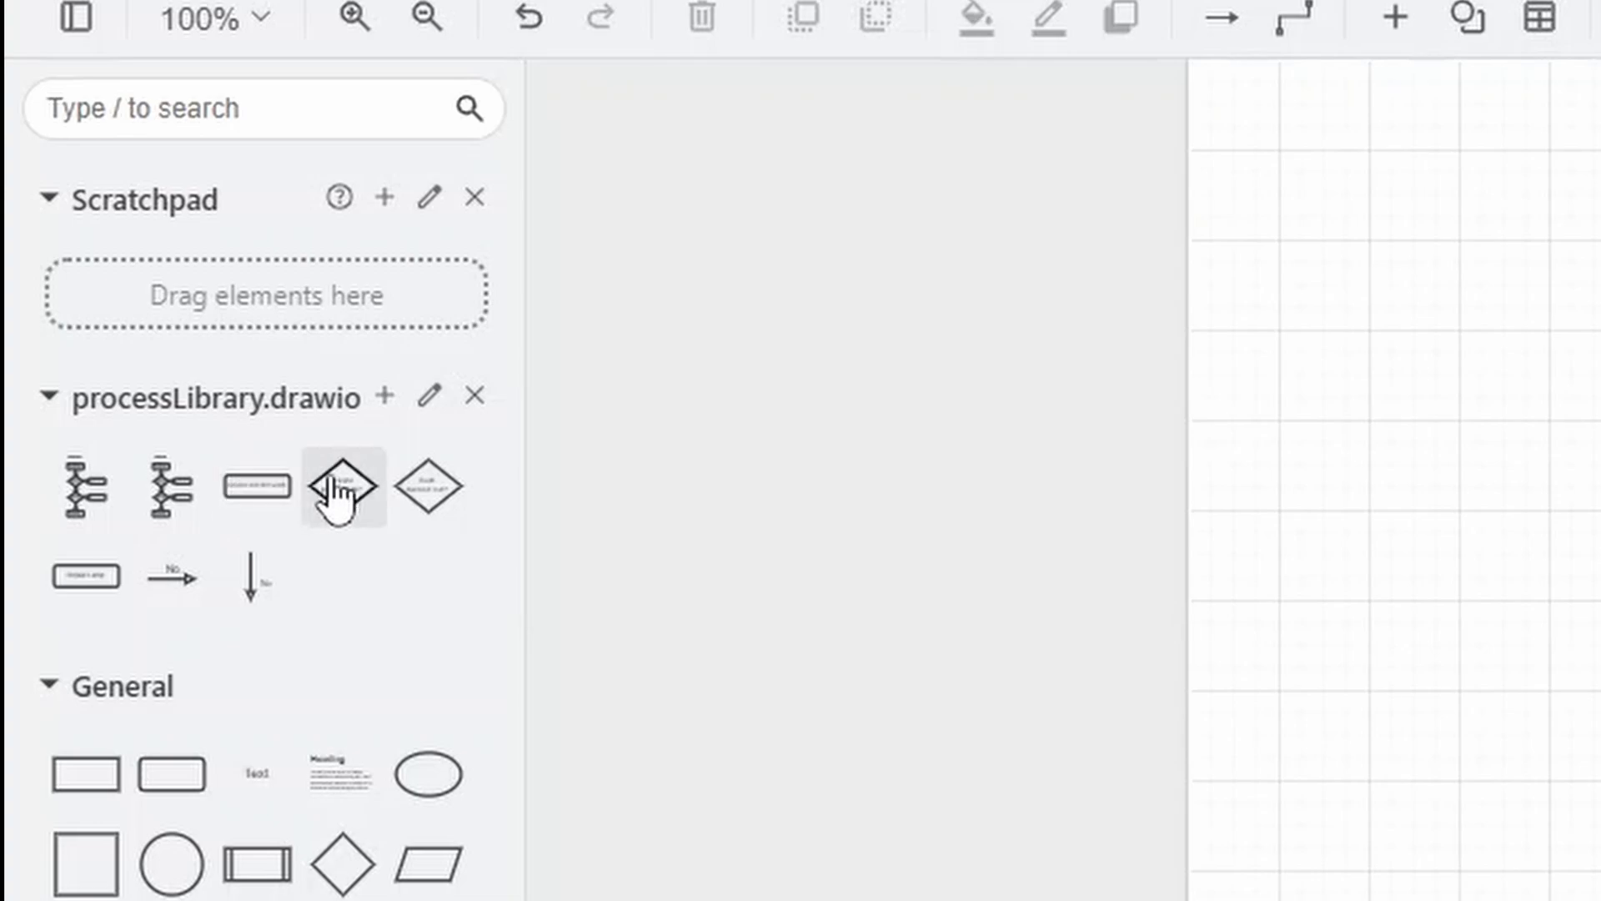
{"action": "mouse_move", "coordinate": [338, 492]}
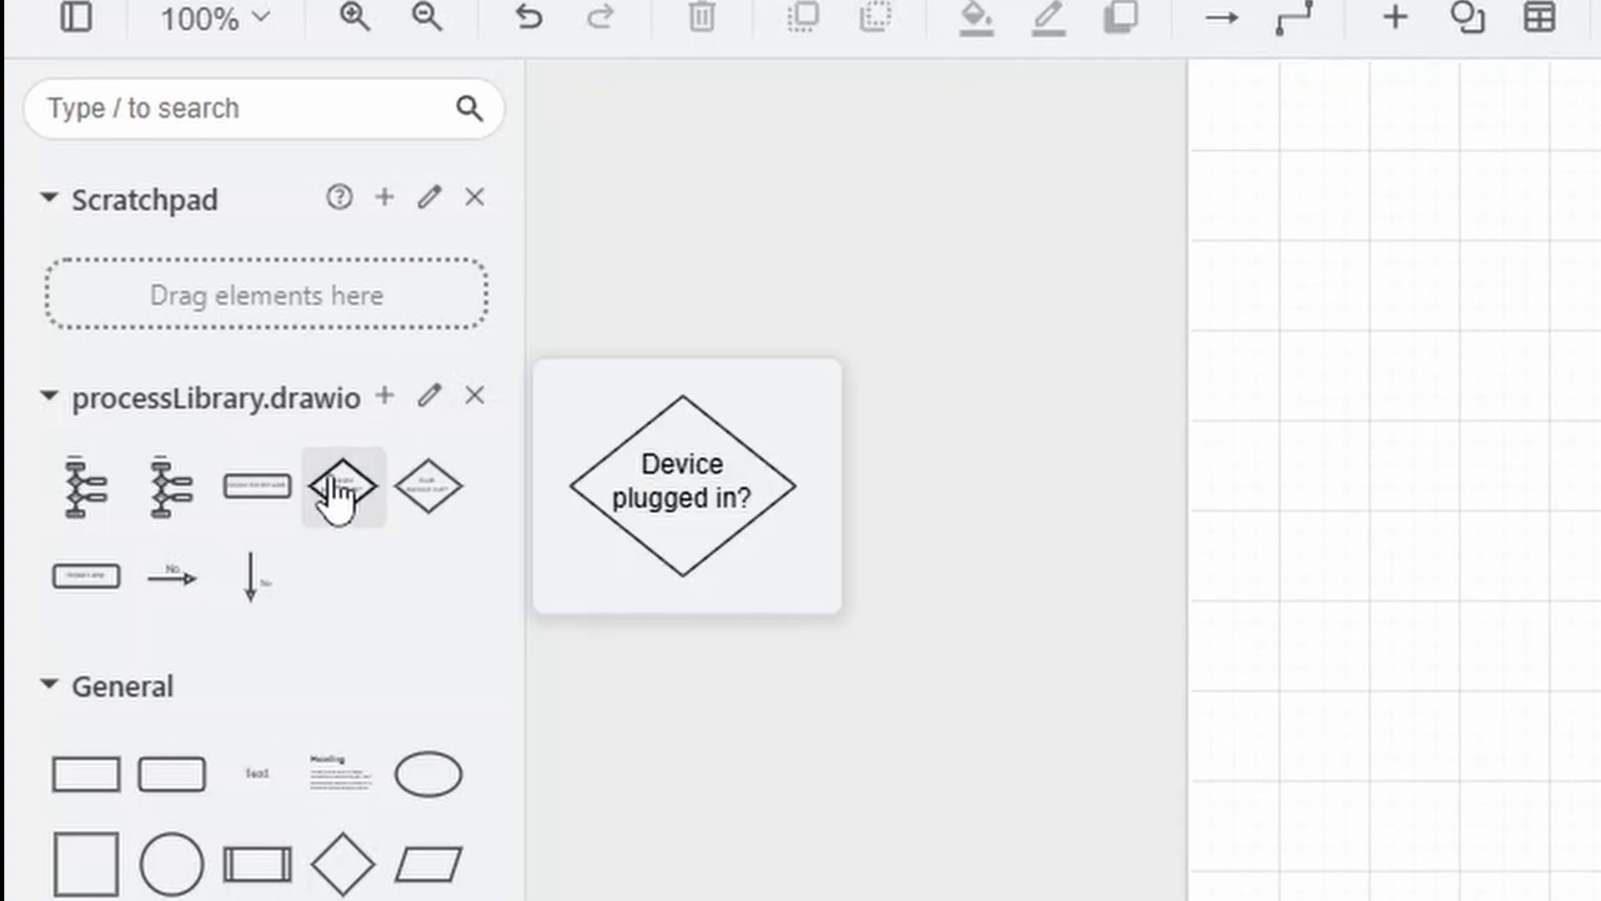
{"action": "mouse_move", "coordinate": [254, 580]}
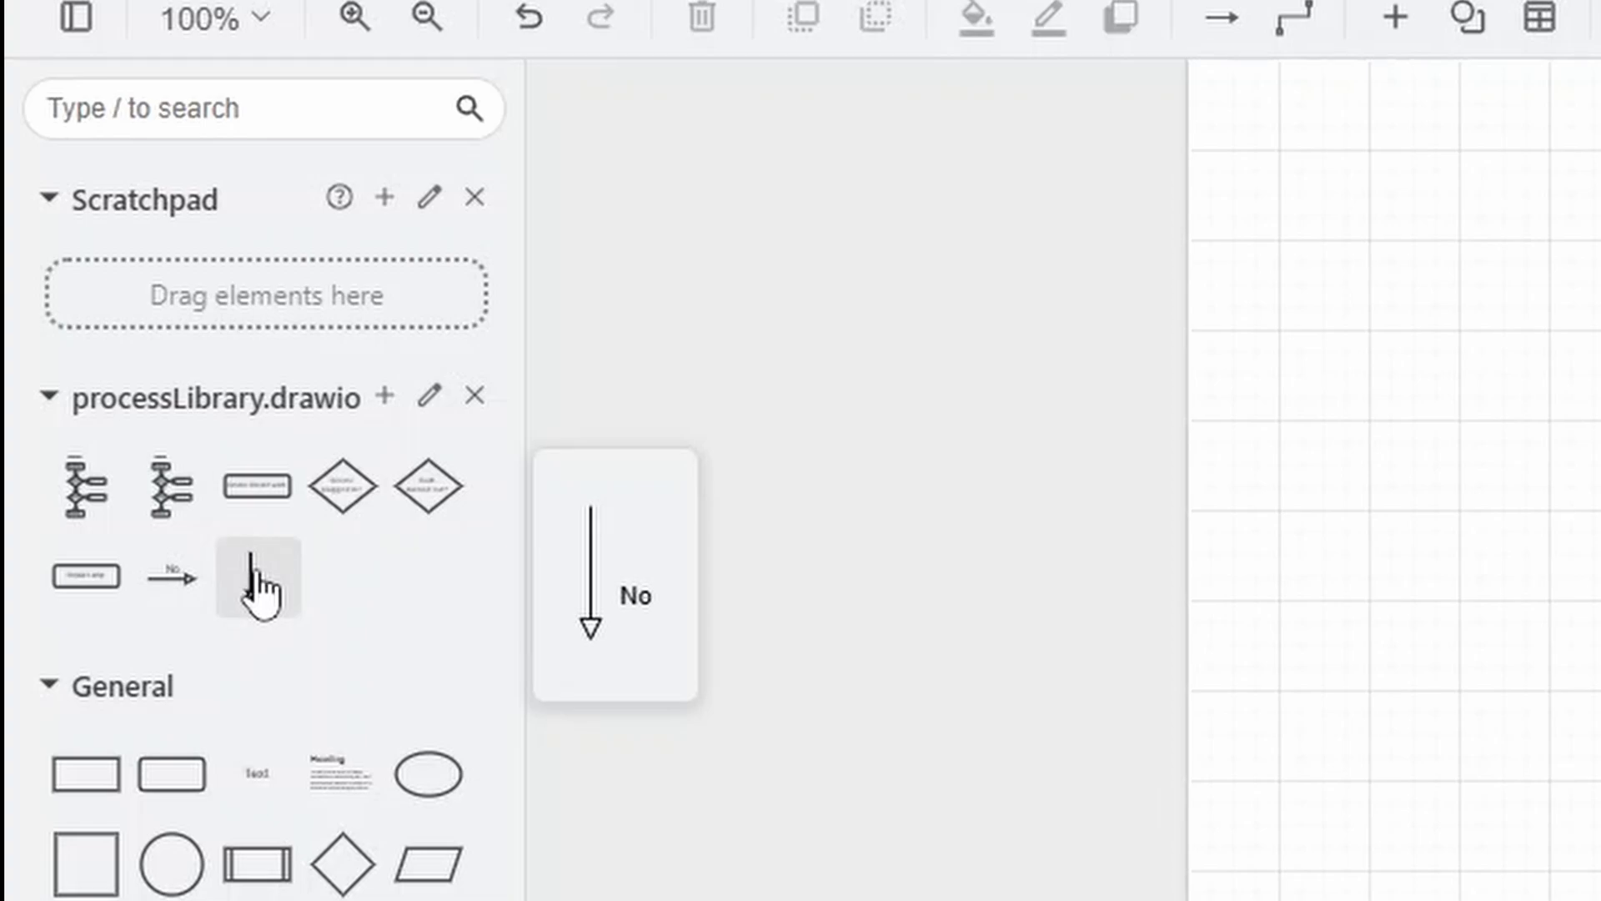
{"action": "mouse_move", "coordinate": [191, 583]}
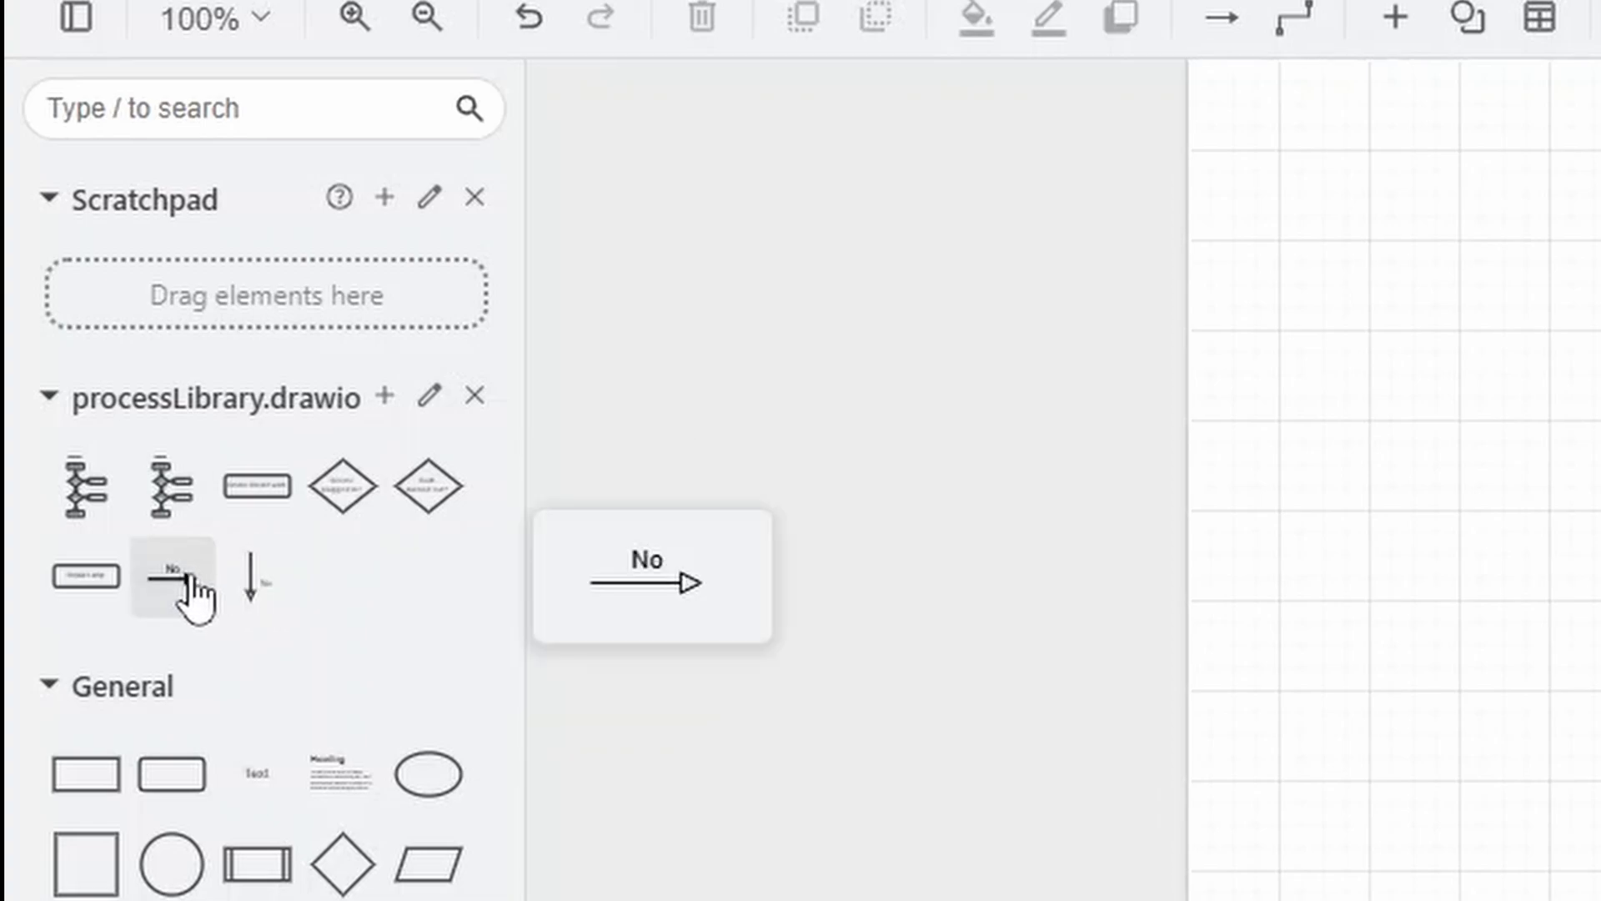
{"action": "mouse_move", "coordinate": [90, 589]}
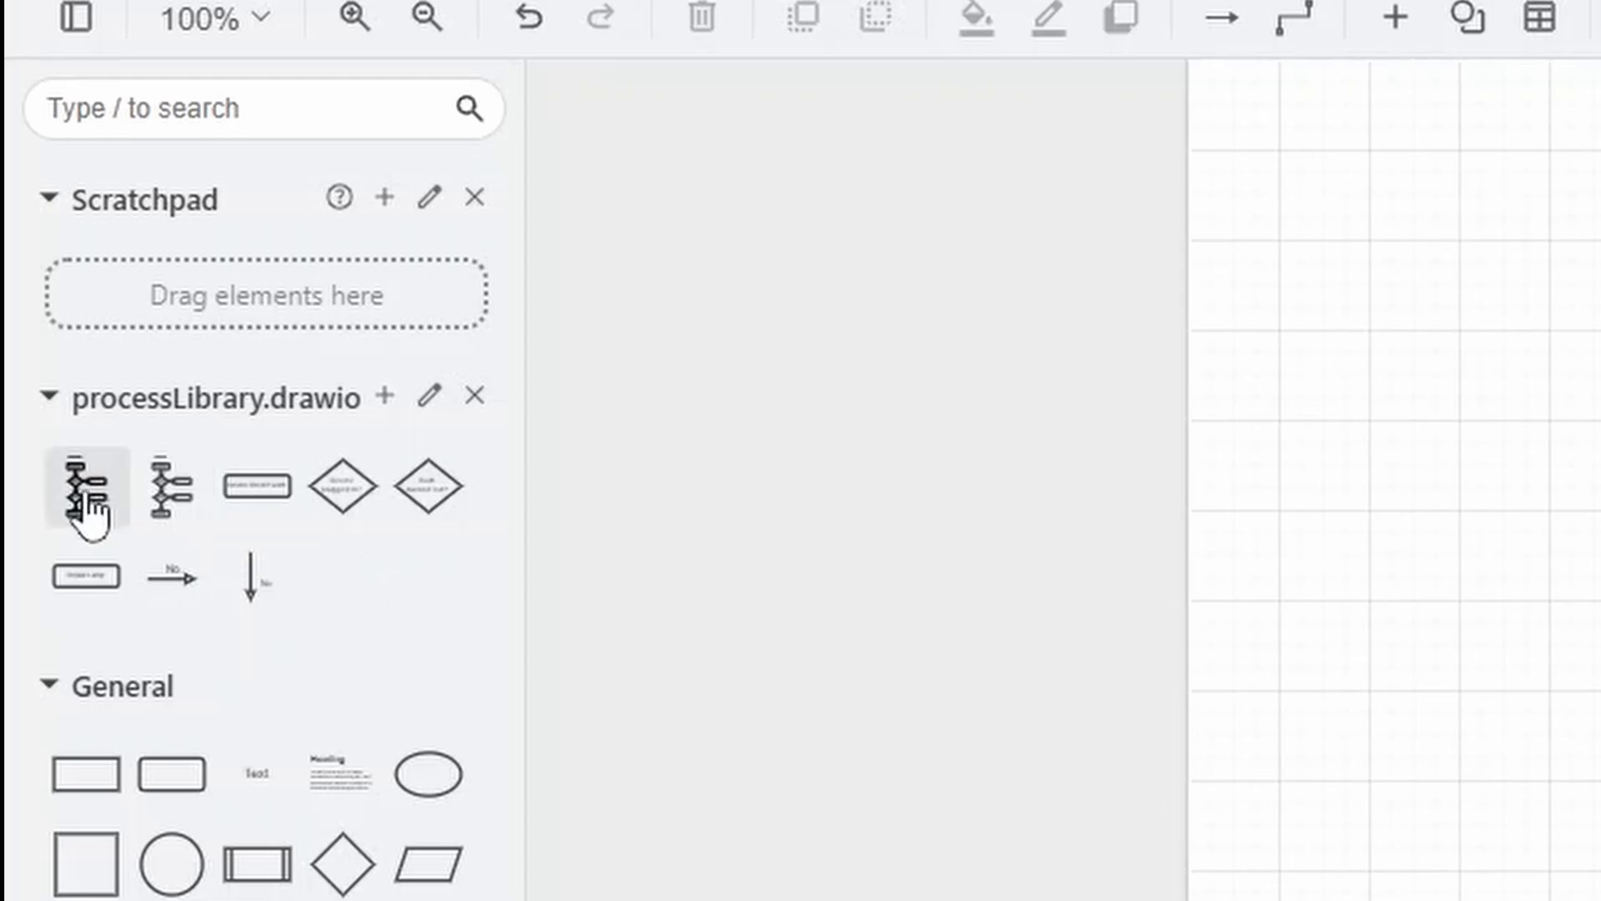
- Place the complete "General process" flowchart from the processLibrary.drawio library in the middle of the dragFullProcess page
{"action": "mouse_move", "coordinate": [80, 493]}
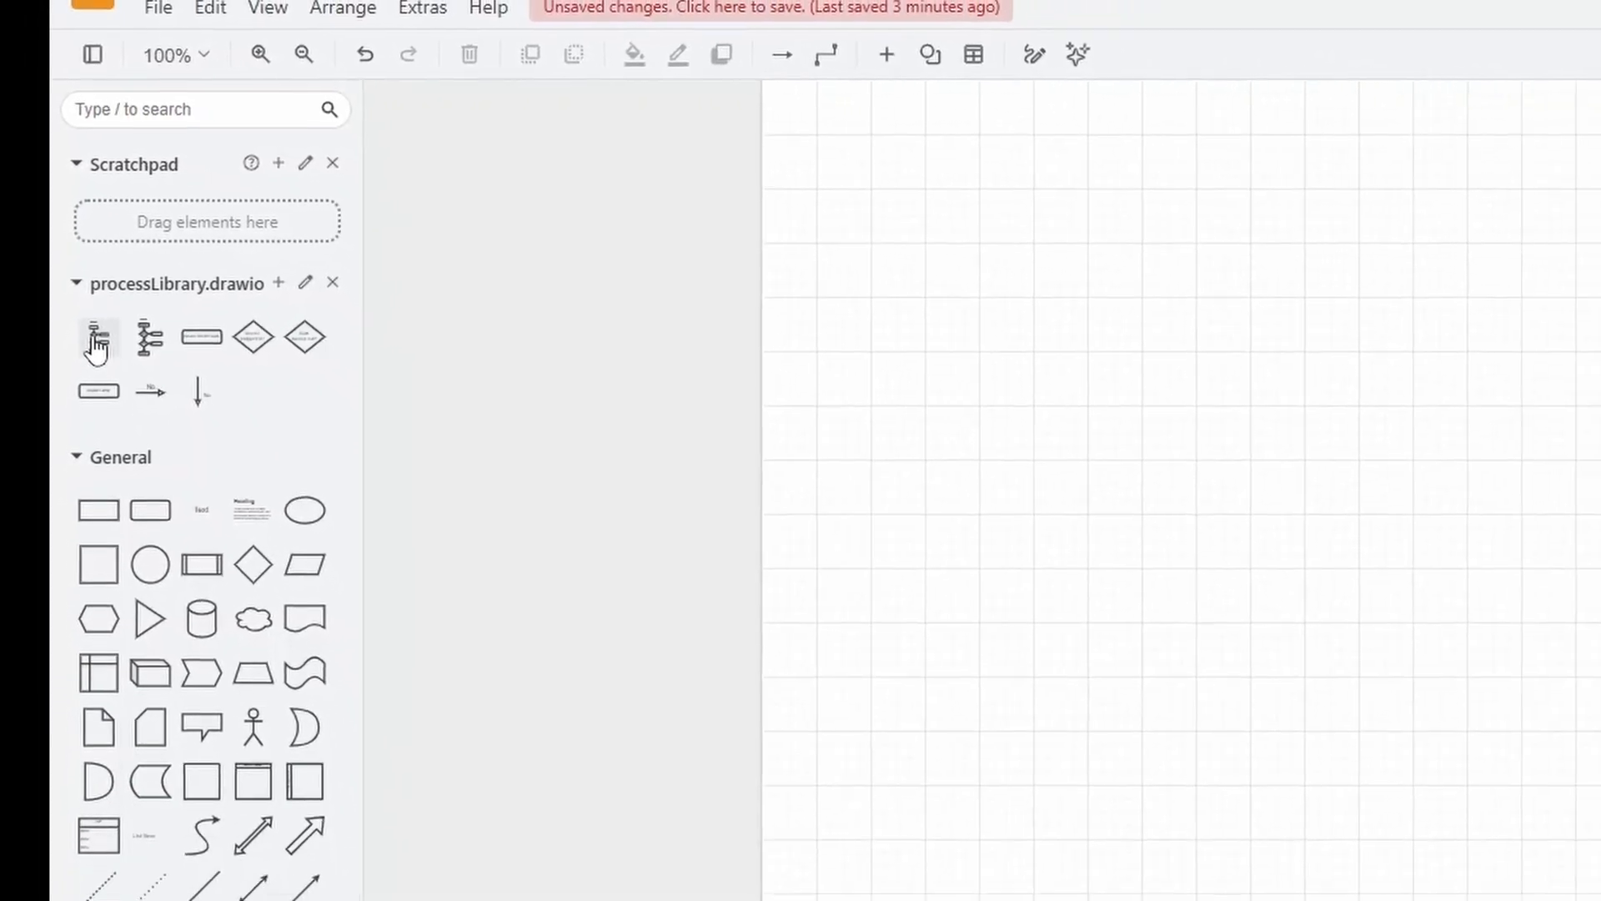
{"action": "left_click_drag", "start_coordinate": [95, 338], "coordinate": [480, 337]}
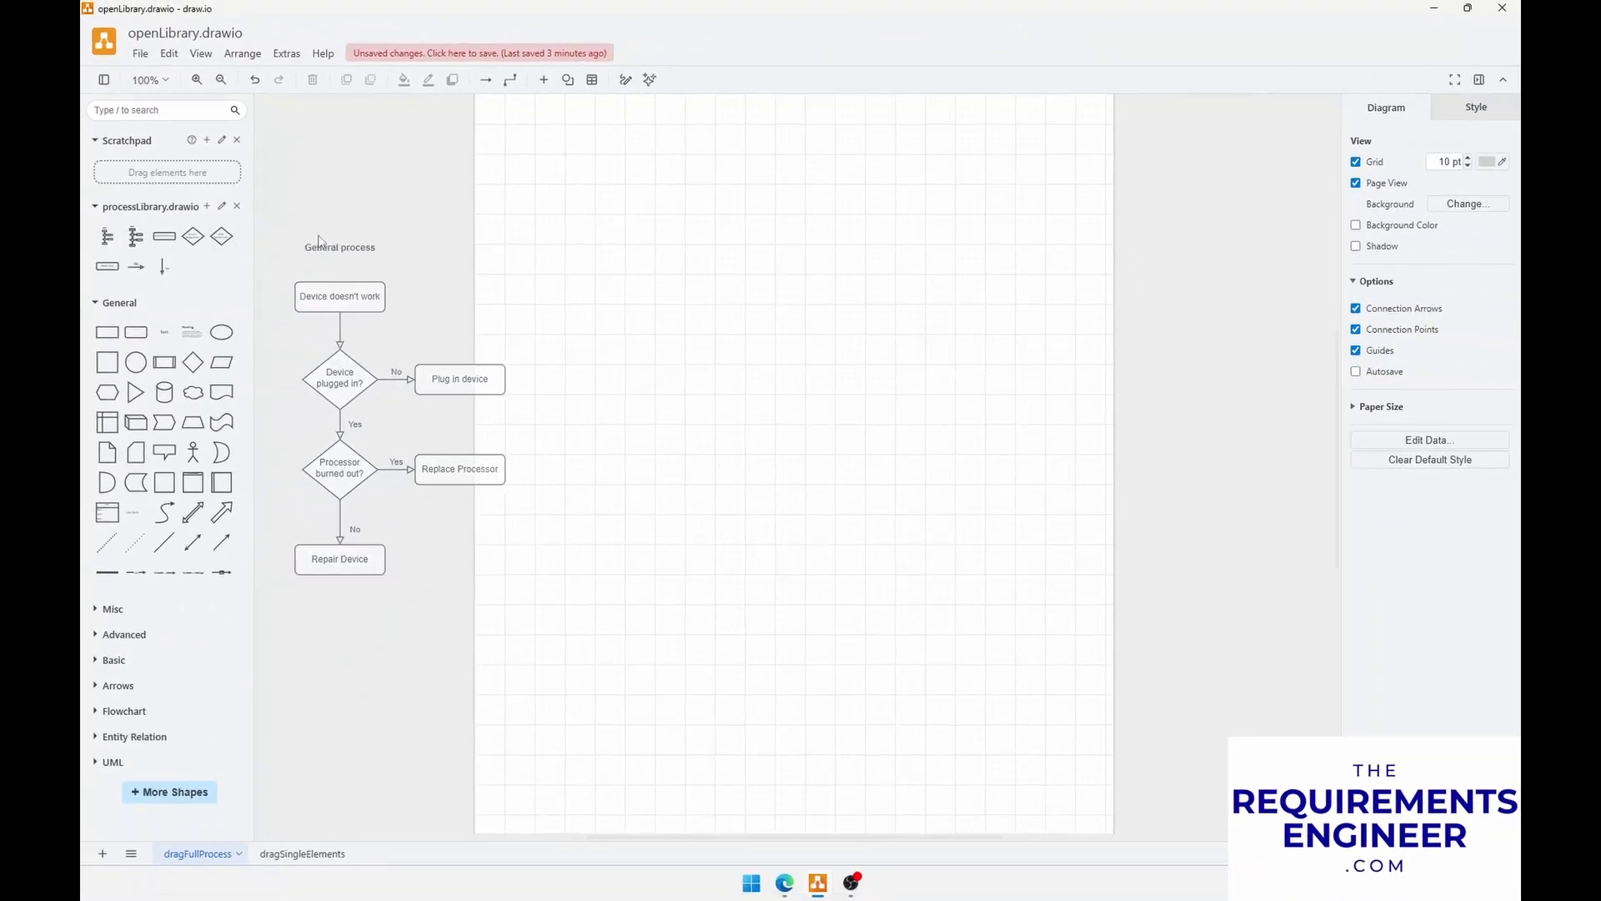
{"action": "left_click_drag", "start_coordinate": [319, 240], "coordinate": [761, 240]}
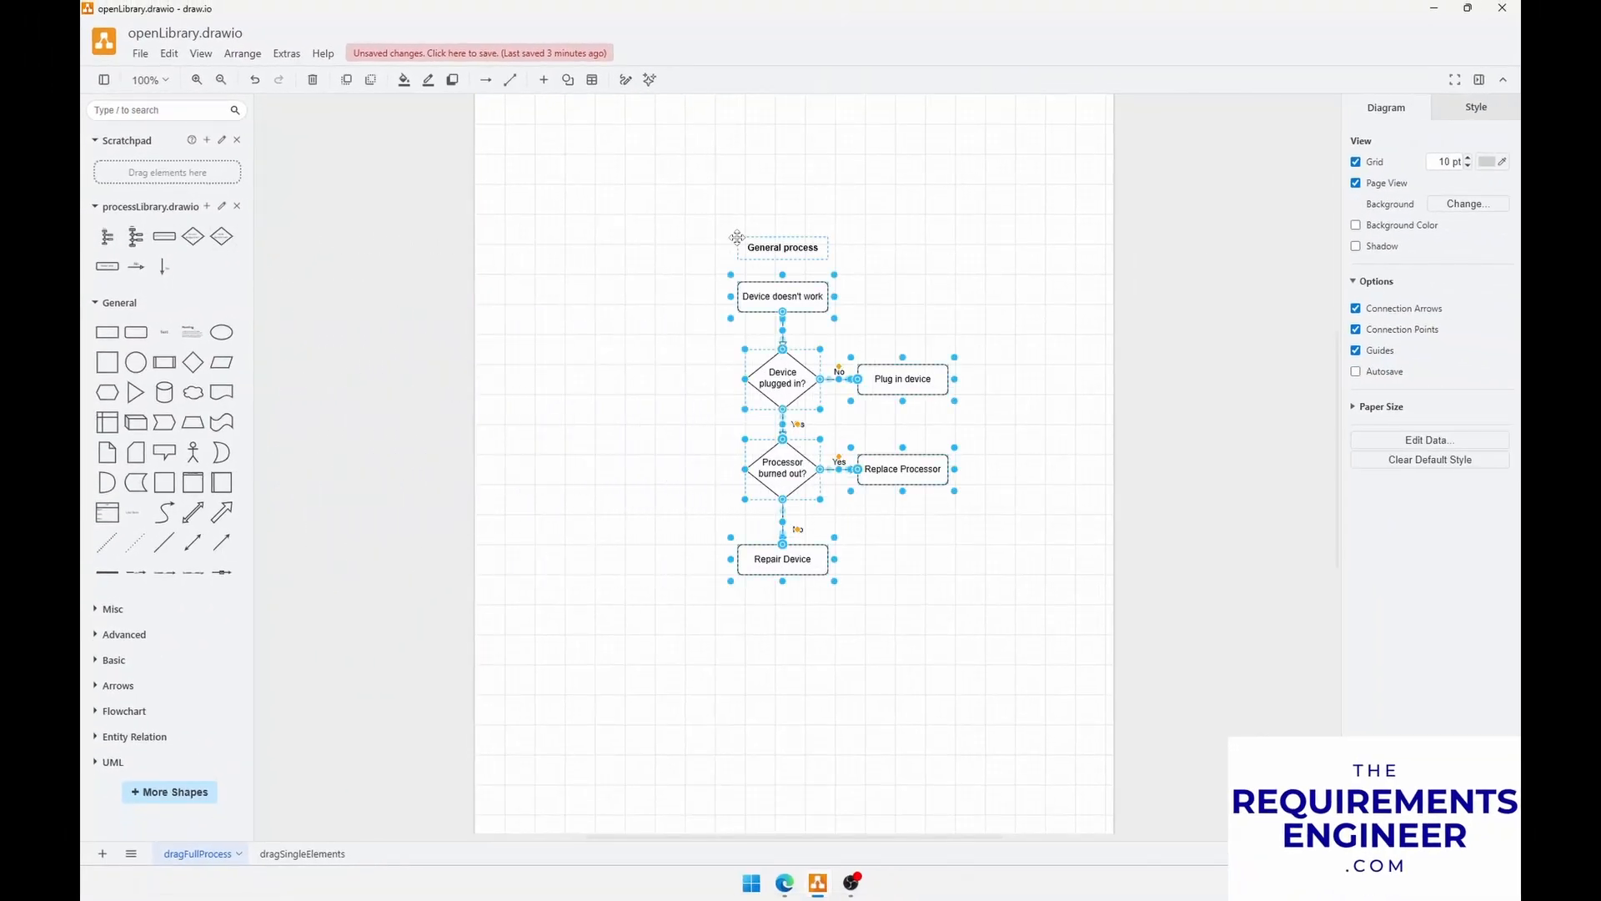
{"action": "left_click", "coordinate": [620, 339]}
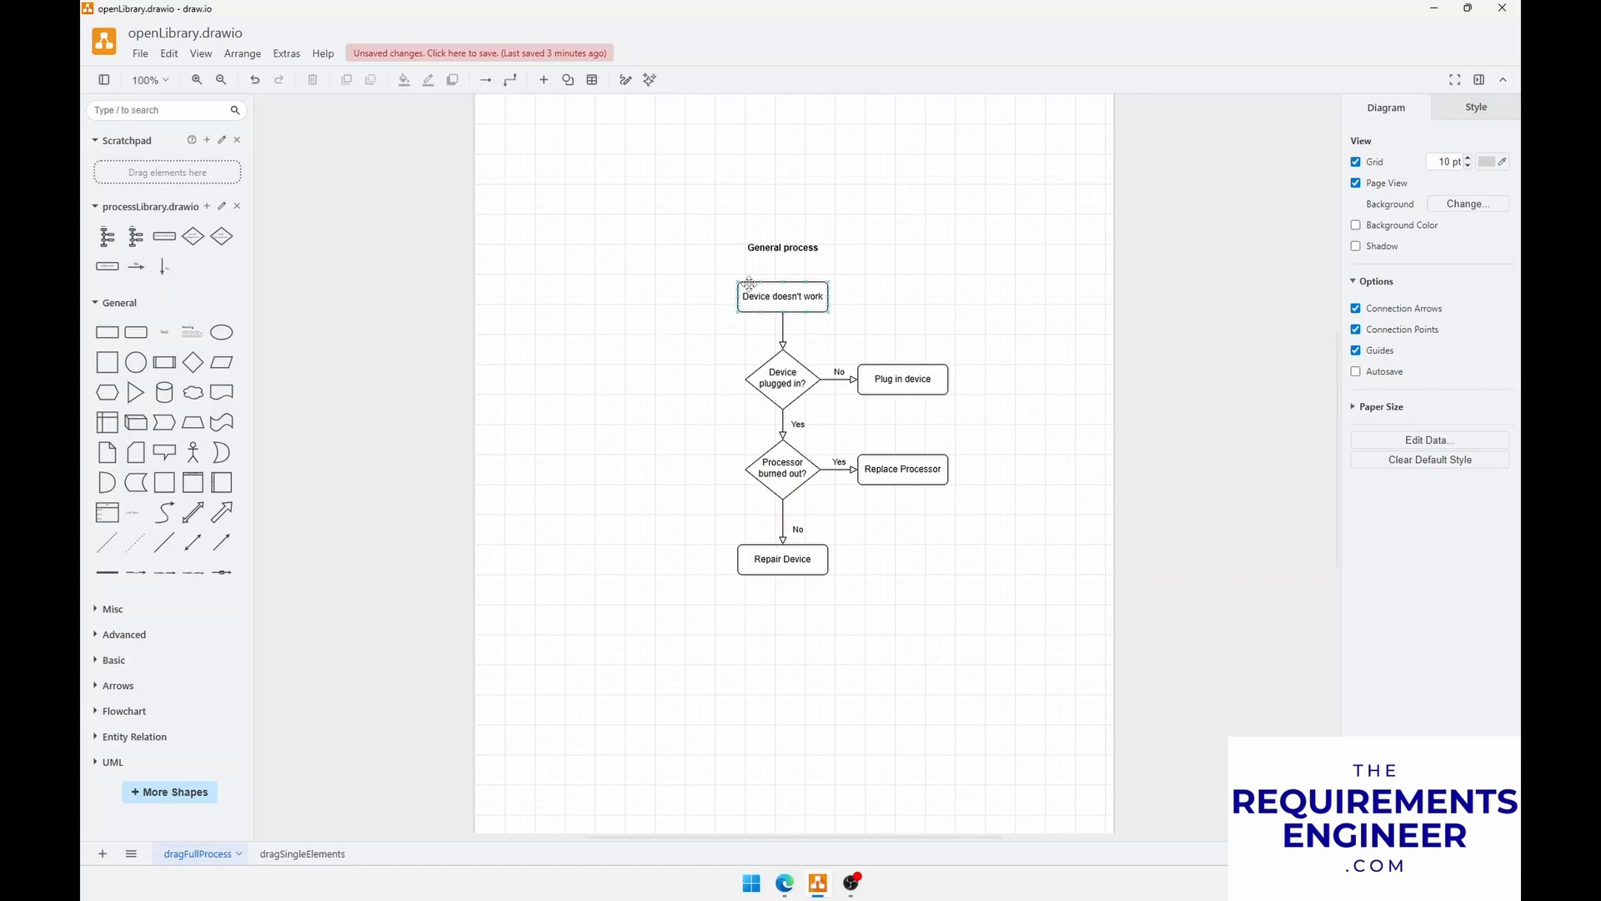
- Check that the "Device doesn't work" box and "Device plugged in?" diamond can be selected individually in the placed flowchart
{"action": "left_click", "coordinate": [777, 296]}
{"action": "left_click", "coordinate": [931, 292]}
{"action": "left_click", "coordinate": [784, 371]}
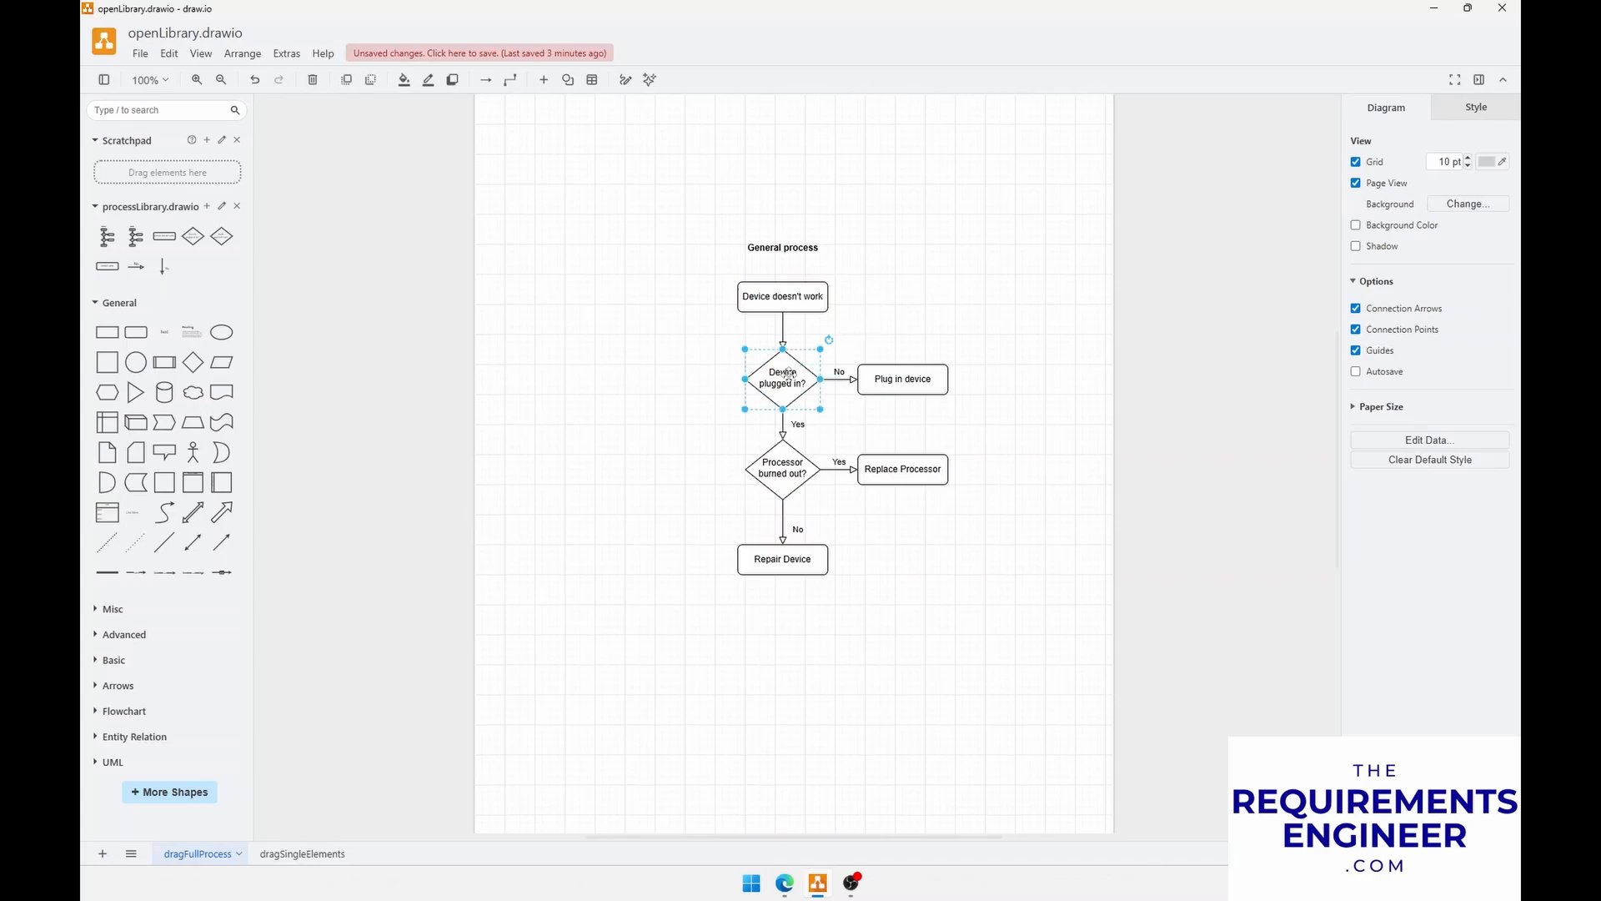
{"action": "left_click", "coordinate": [629, 345]}
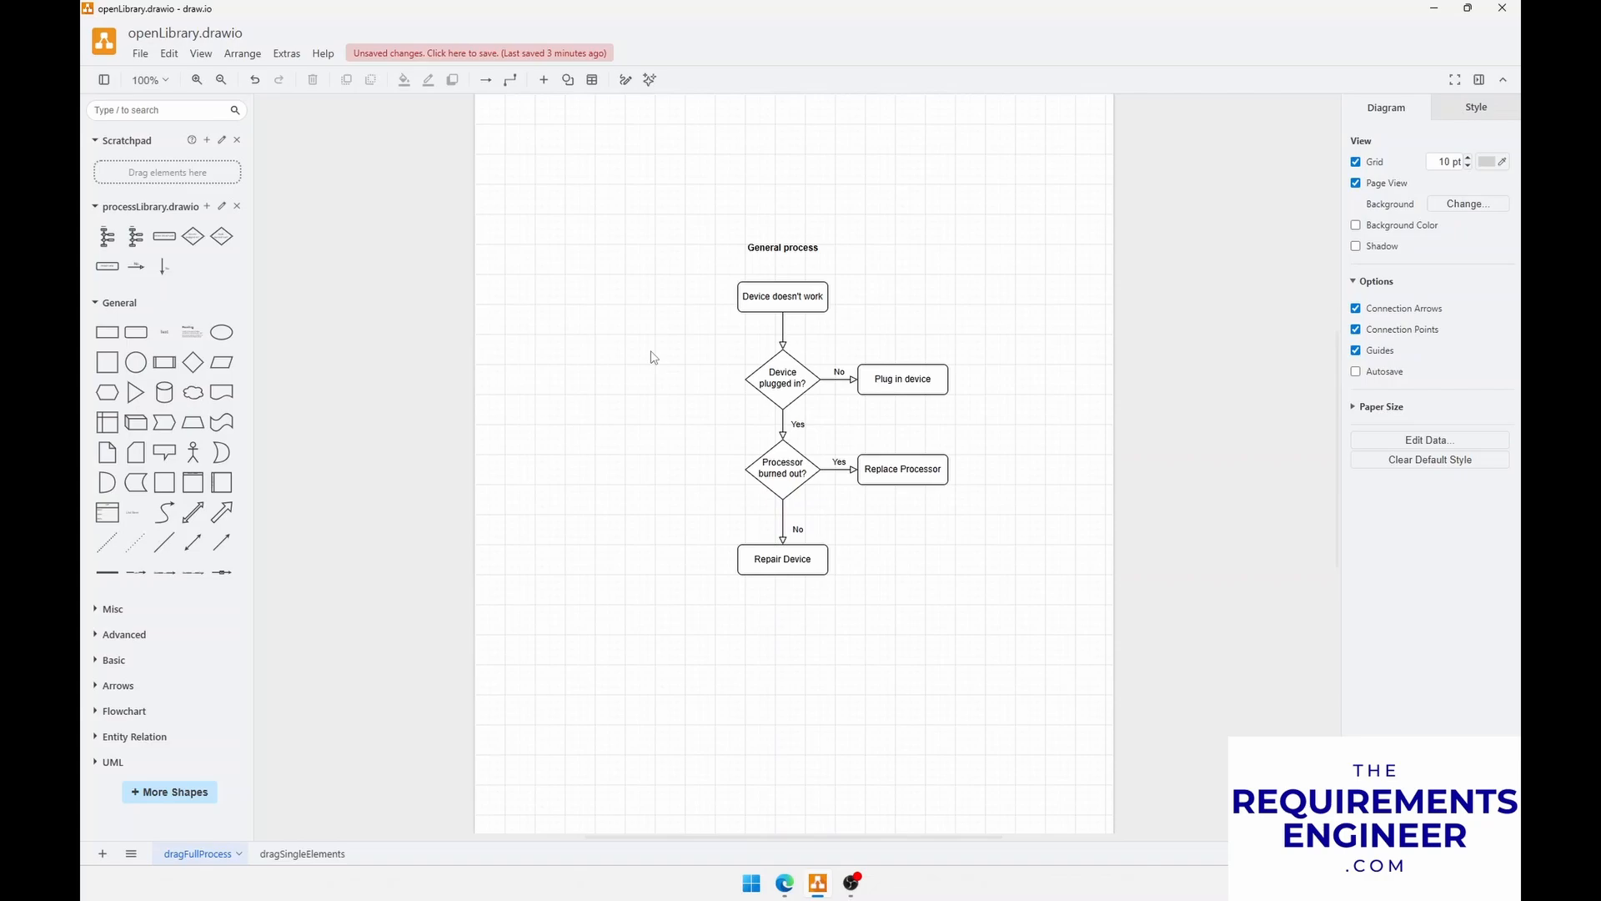
- Switch to the dragSingleElements page and place the "Device doesn't work" box from the process library near the top centre
{"action": "left_click", "coordinate": [320, 848]}
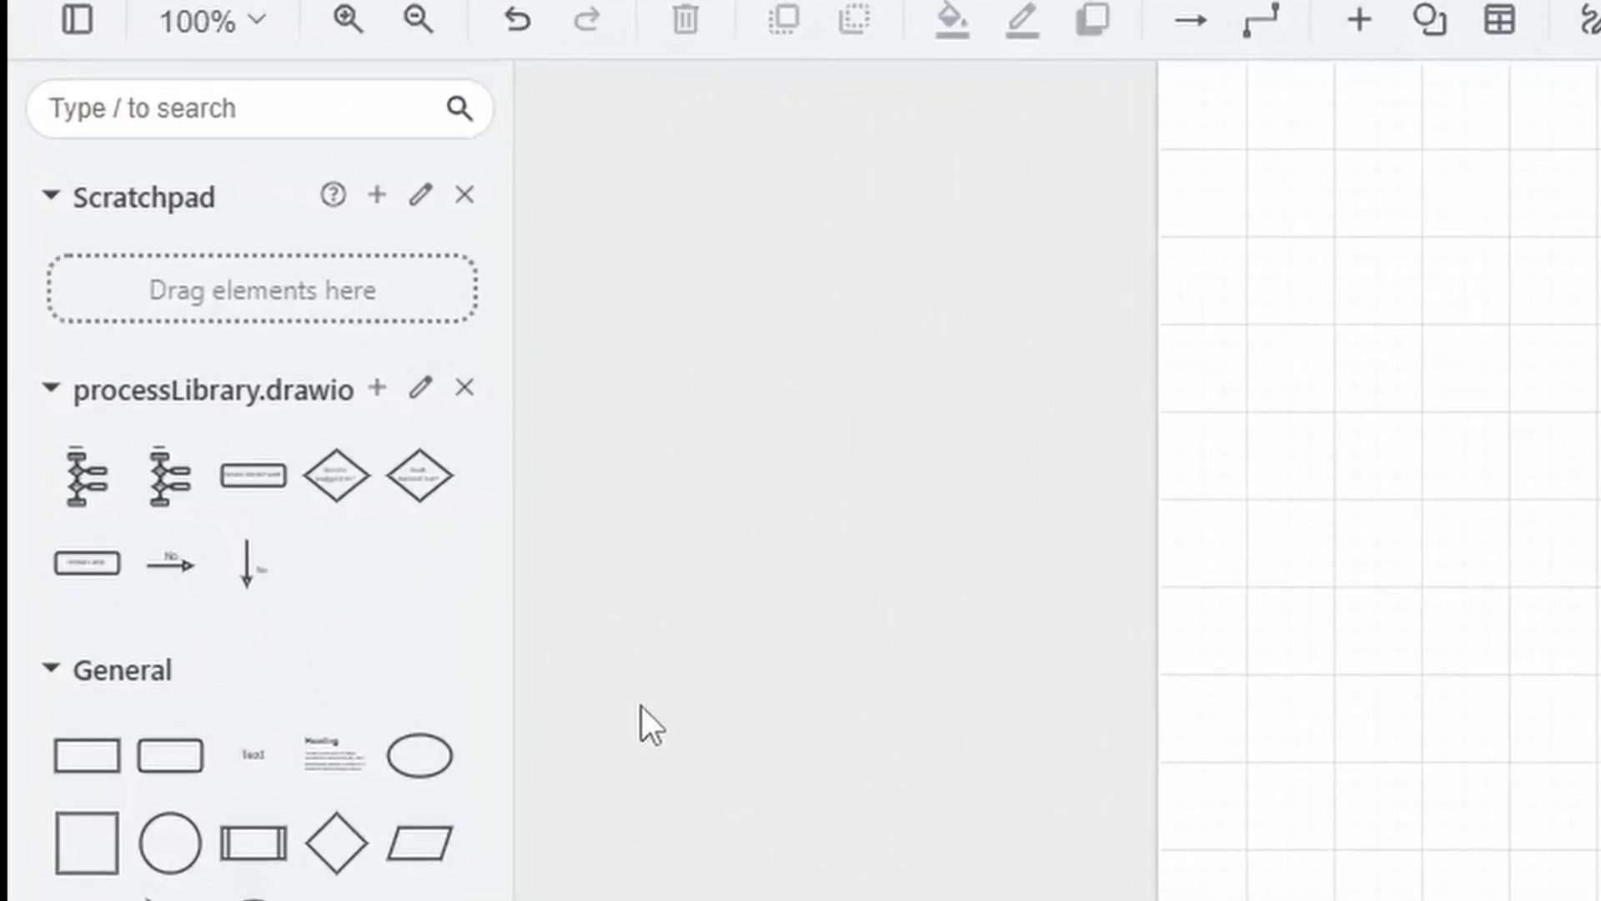
{"action": "mouse_move", "coordinate": [258, 485]}
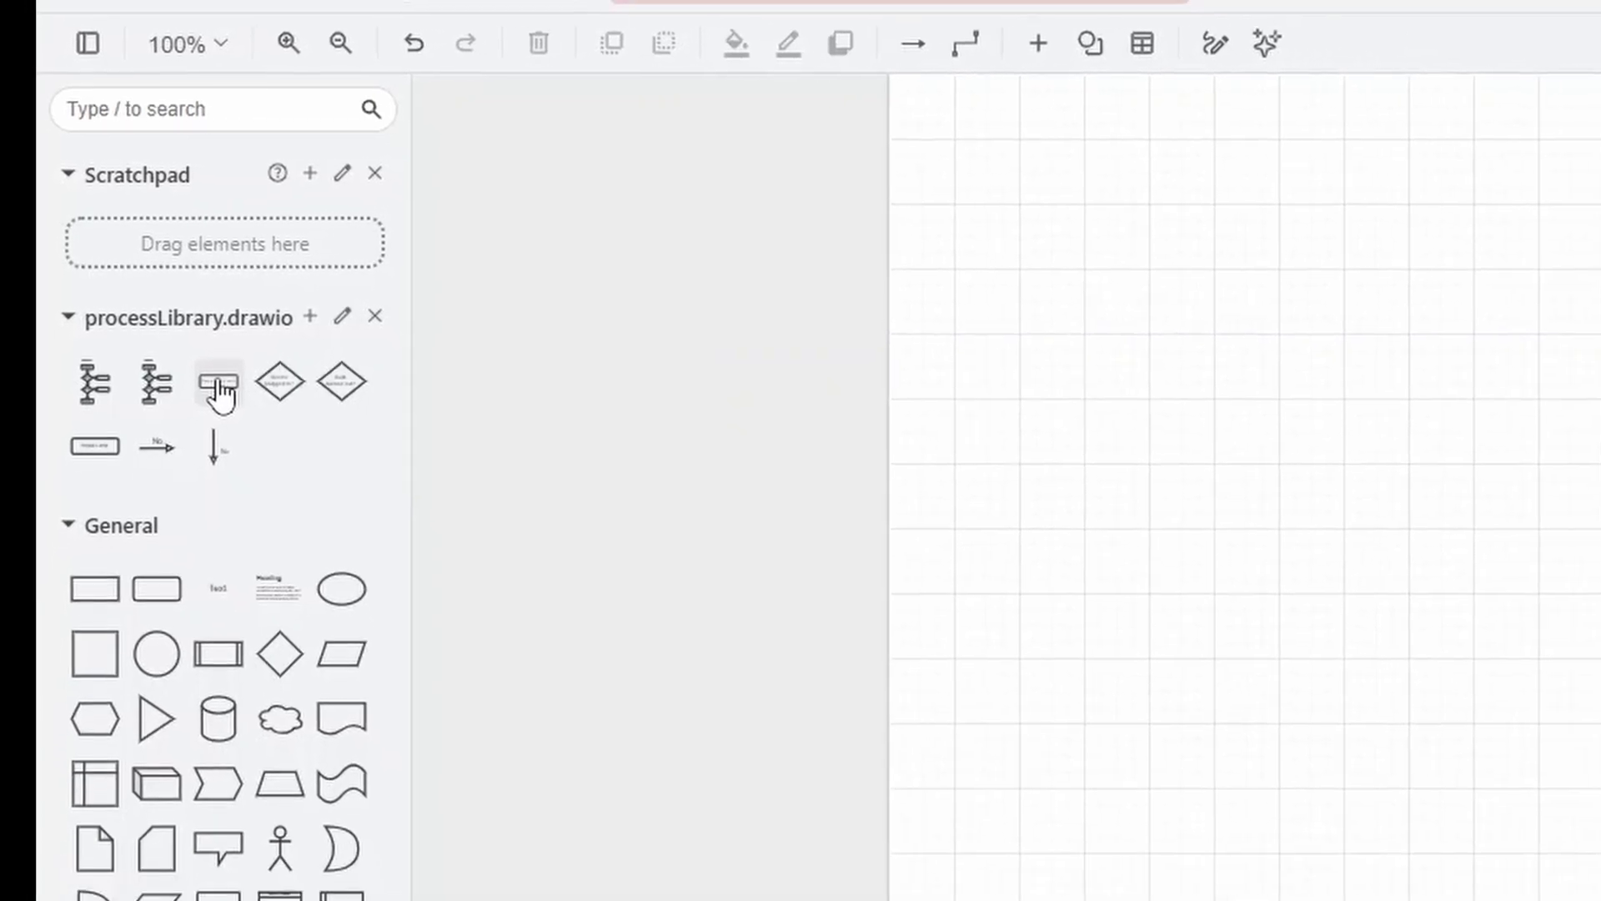
{"action": "left_click_drag", "start_coordinate": [217, 381], "coordinate": [464, 380]}
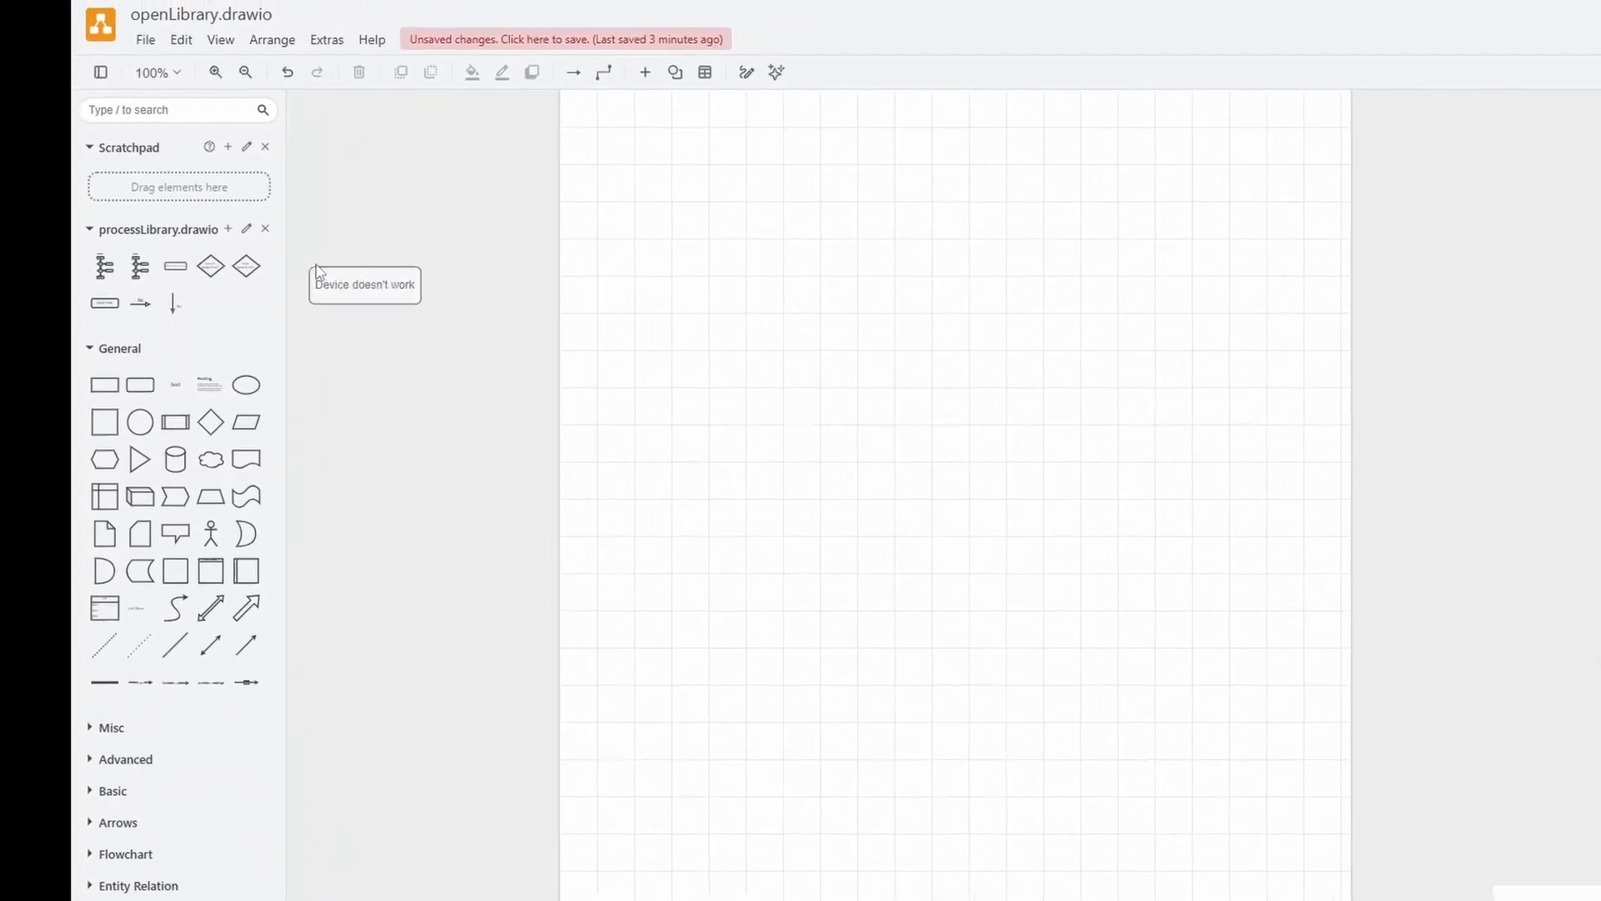
{"action": "left_click_drag", "start_coordinate": [315, 268], "coordinate": [912, 267]}
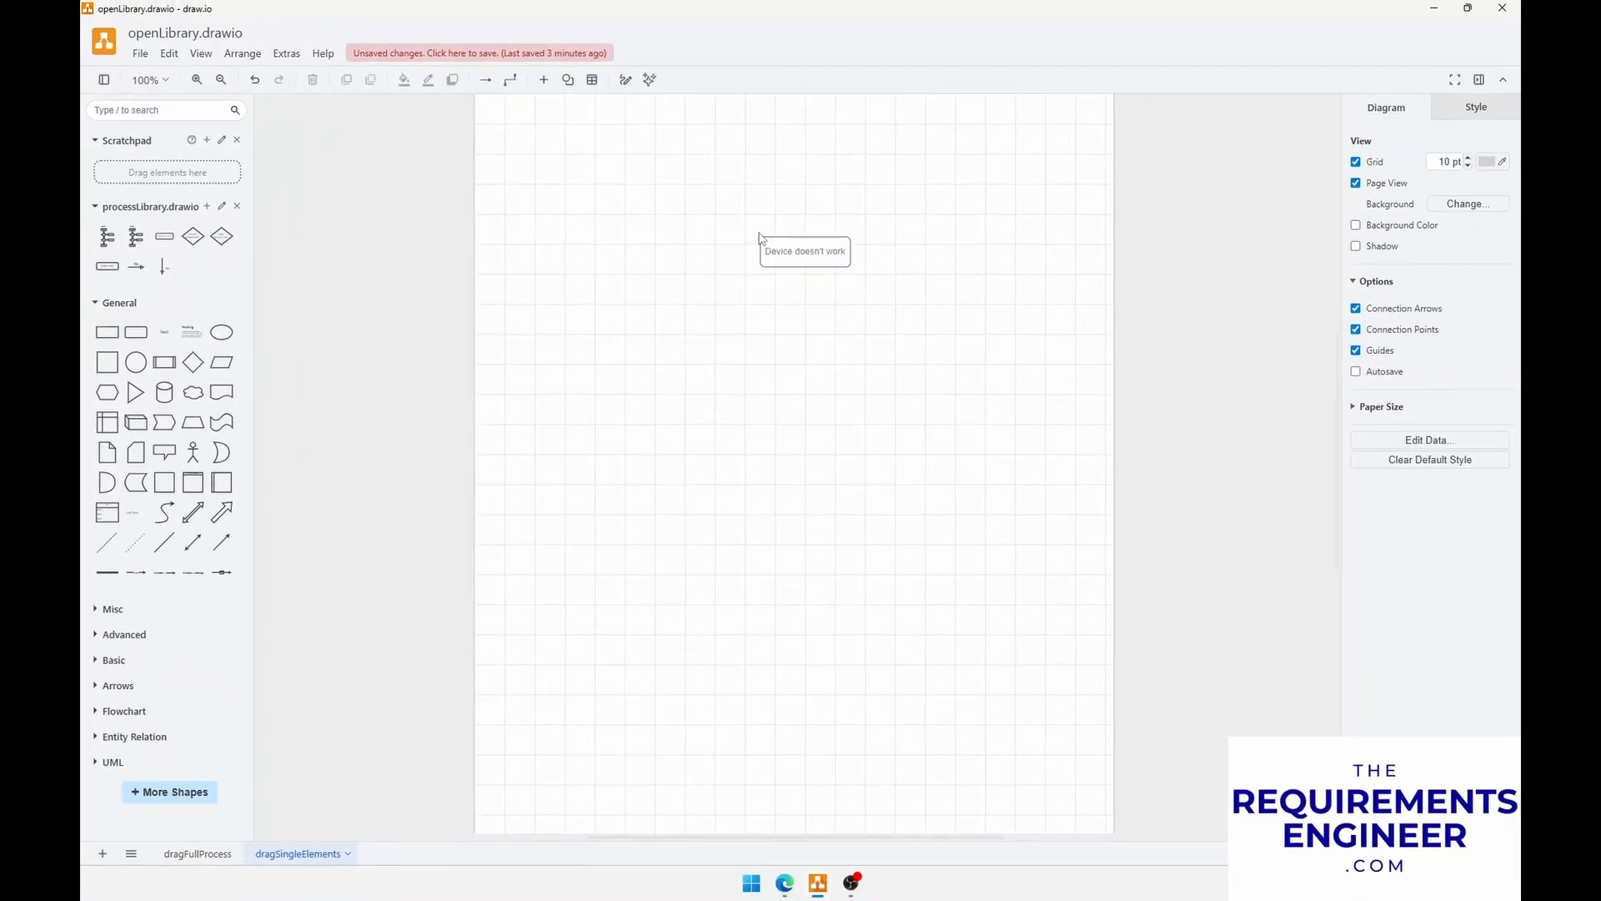
{"action": "left_click_drag", "start_coordinate": [760, 237], "coordinate": [756, 231]}
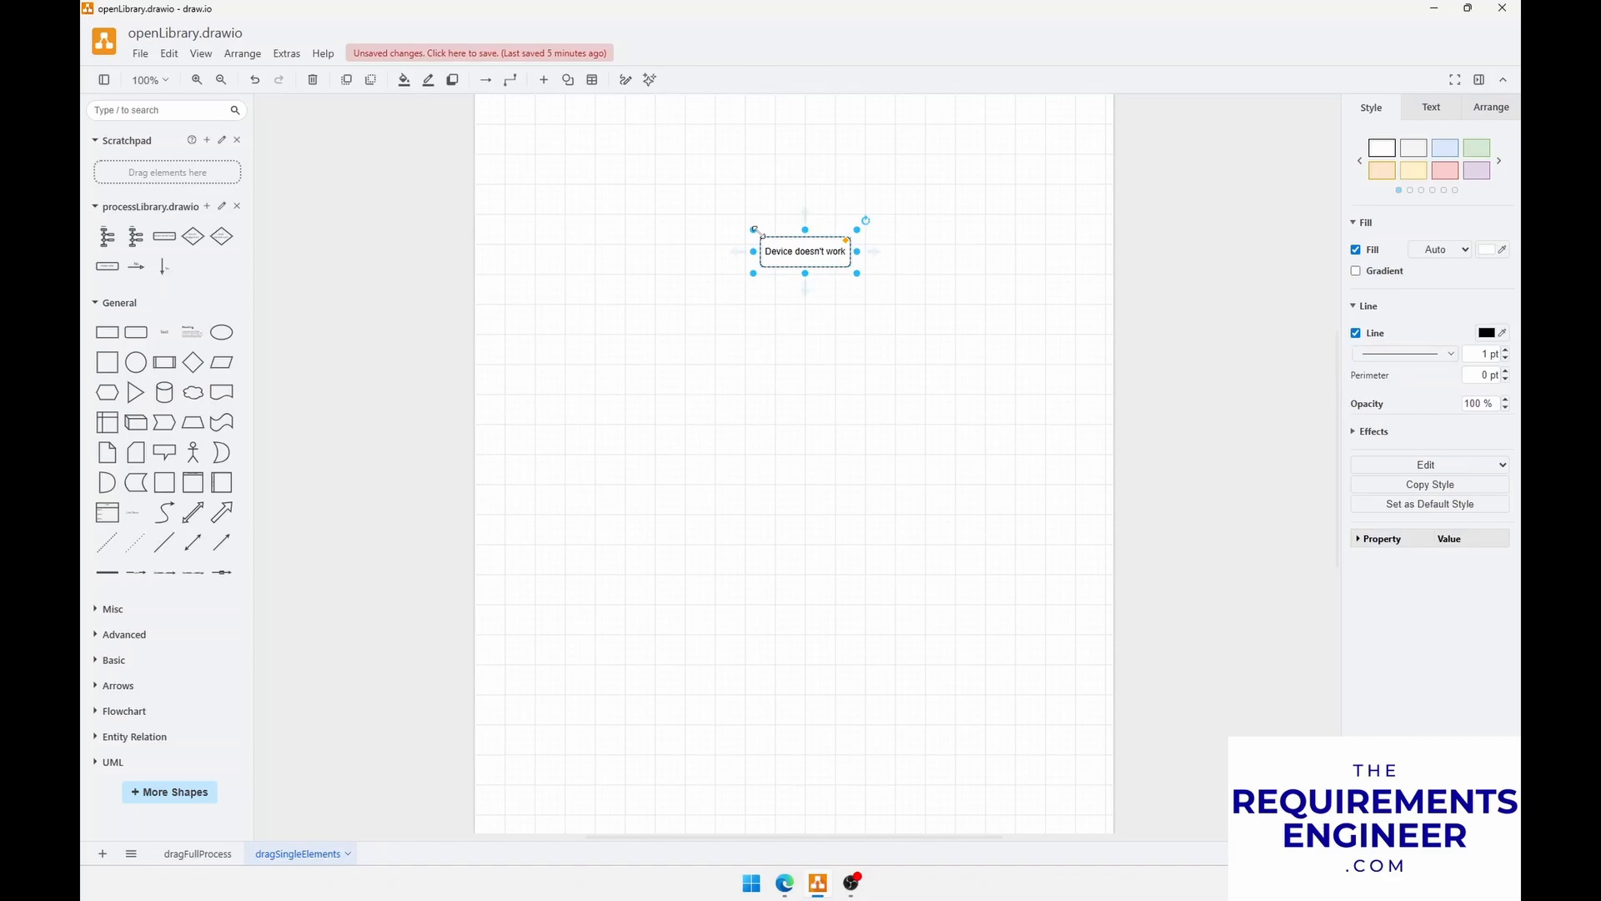
{"action": "left_click", "coordinate": [677, 196]}
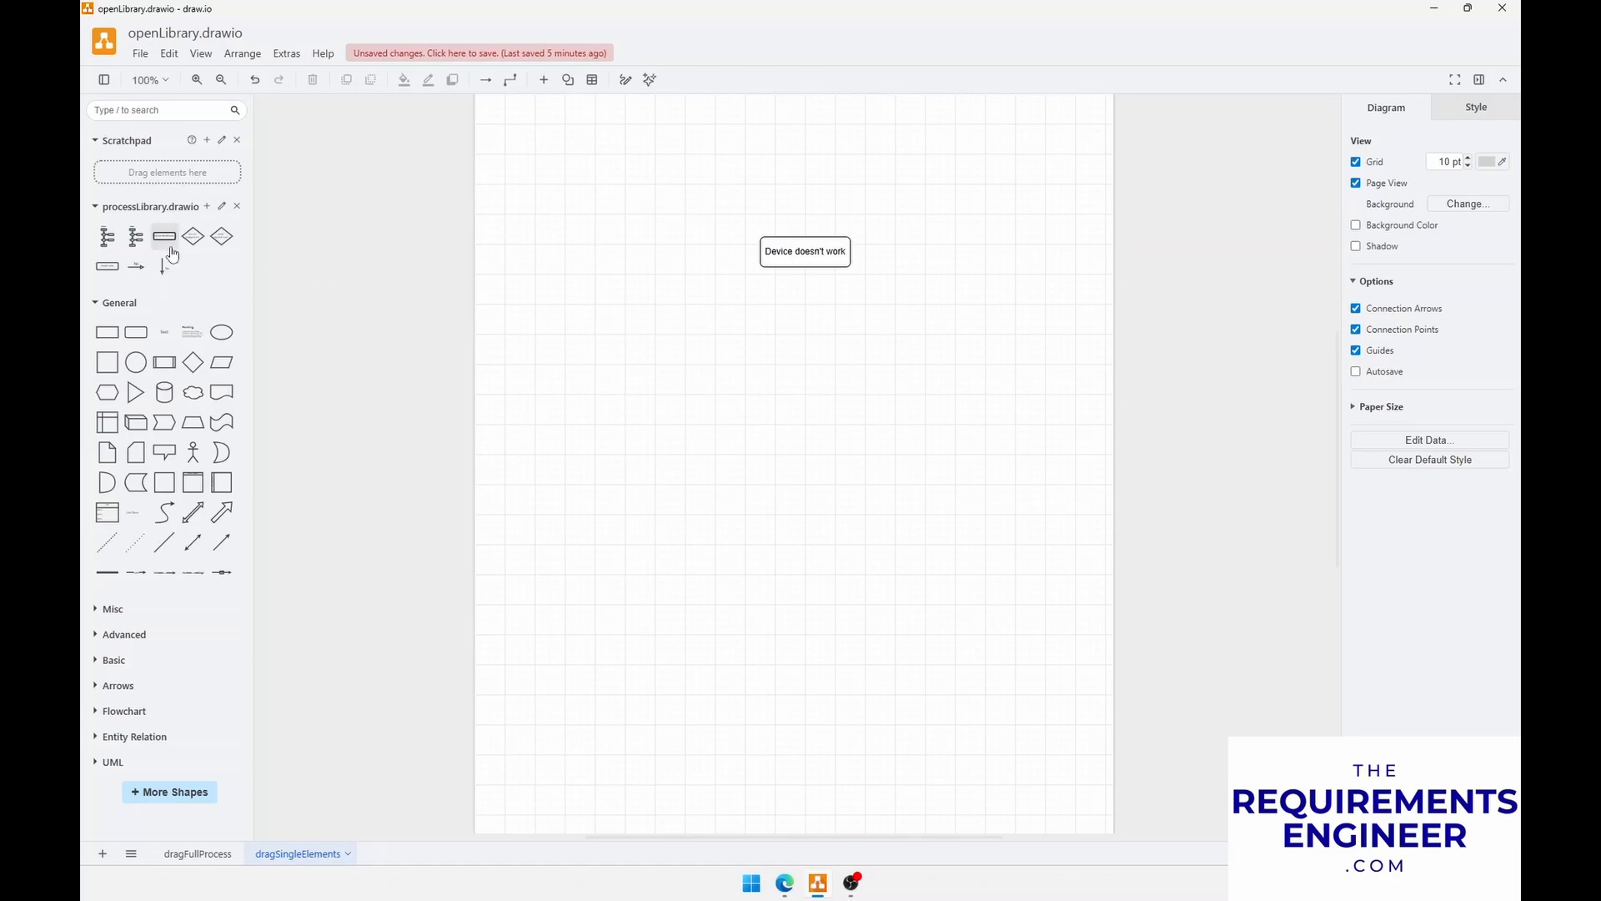
- Place the "Bulb burned out?" diamond from the process library below the "Device doesn't work" box, aligned with its centre
{"action": "mouse_move", "coordinate": [166, 243]}
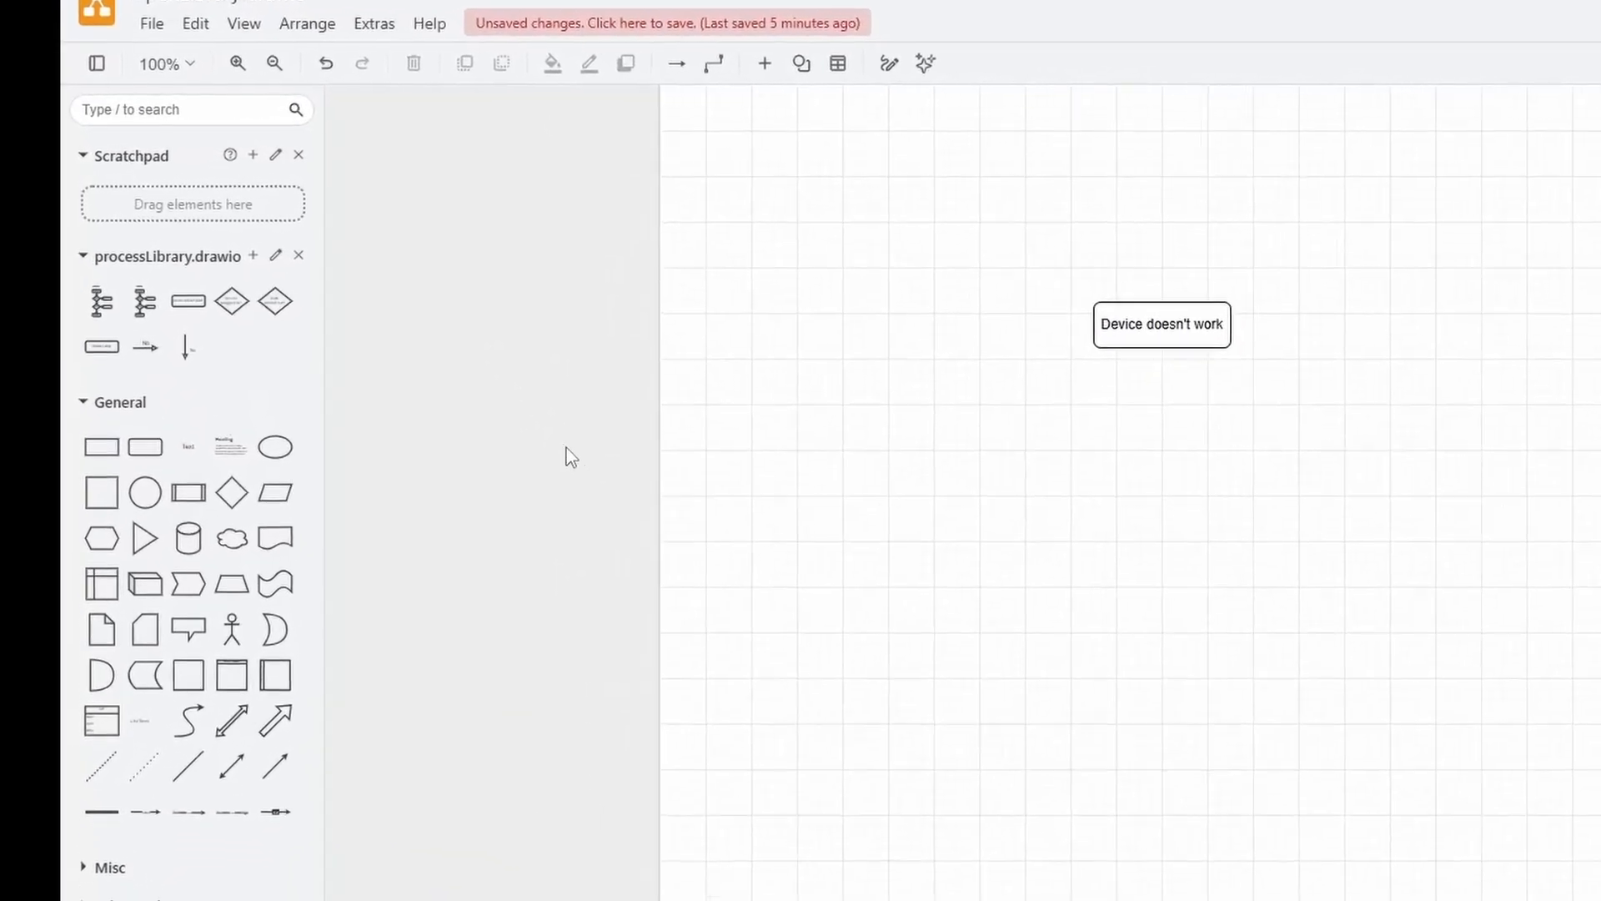
{"action": "mouse_move", "coordinate": [342, 386]}
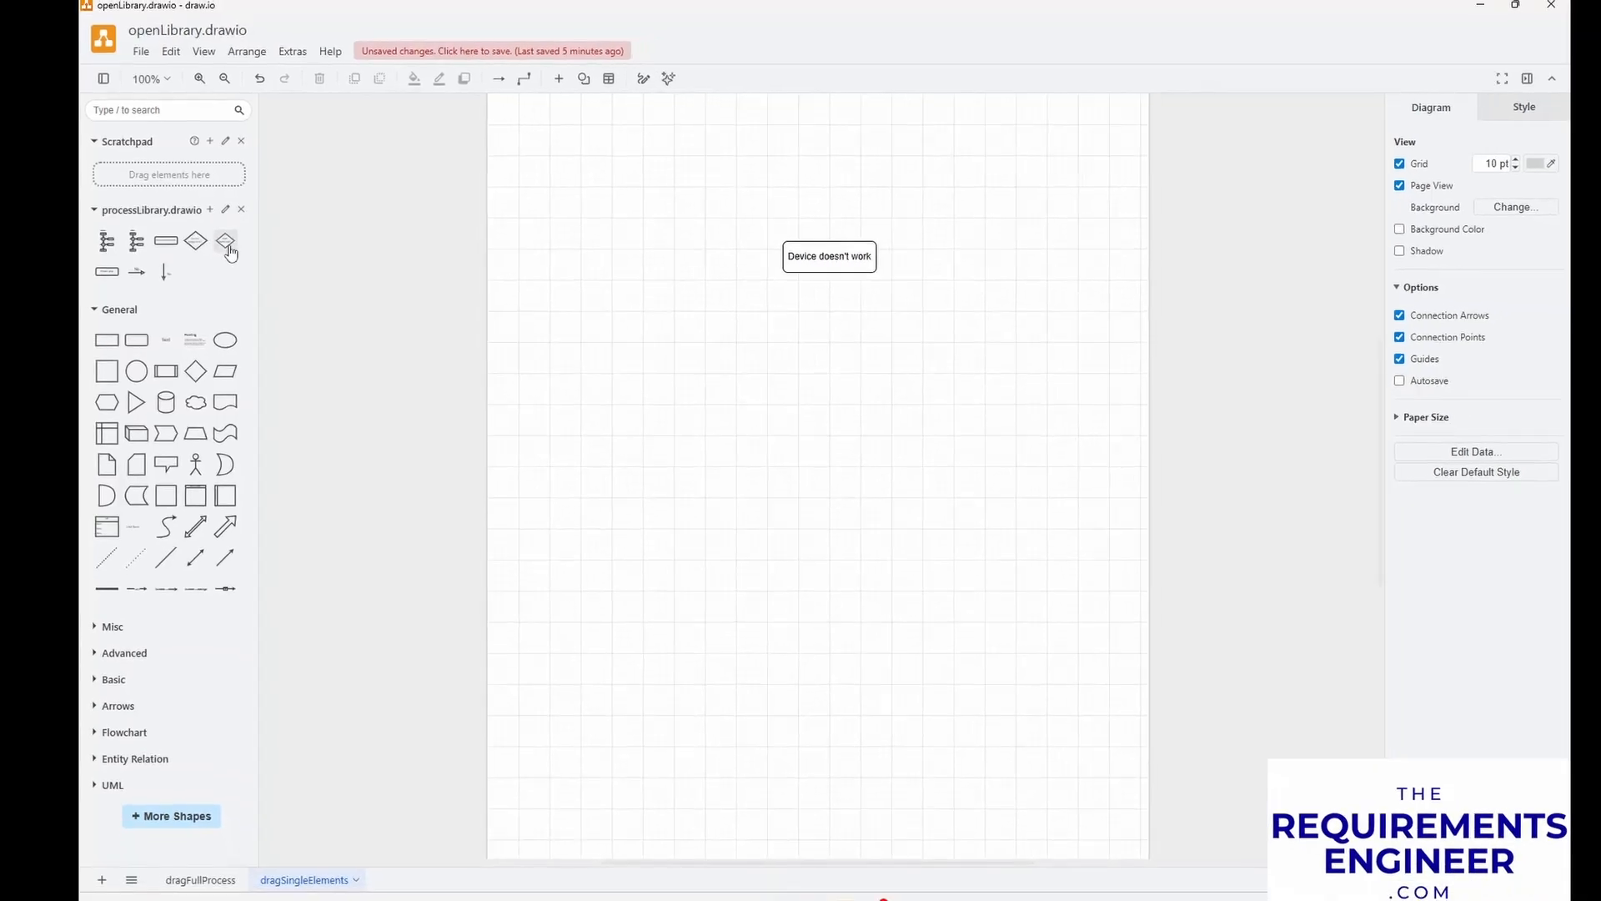
{"action": "left_click_drag", "start_coordinate": [241, 265], "coordinate": [856, 384]}
{"action": "left_click_drag", "start_coordinate": [766, 352], "coordinate": [769, 353]}
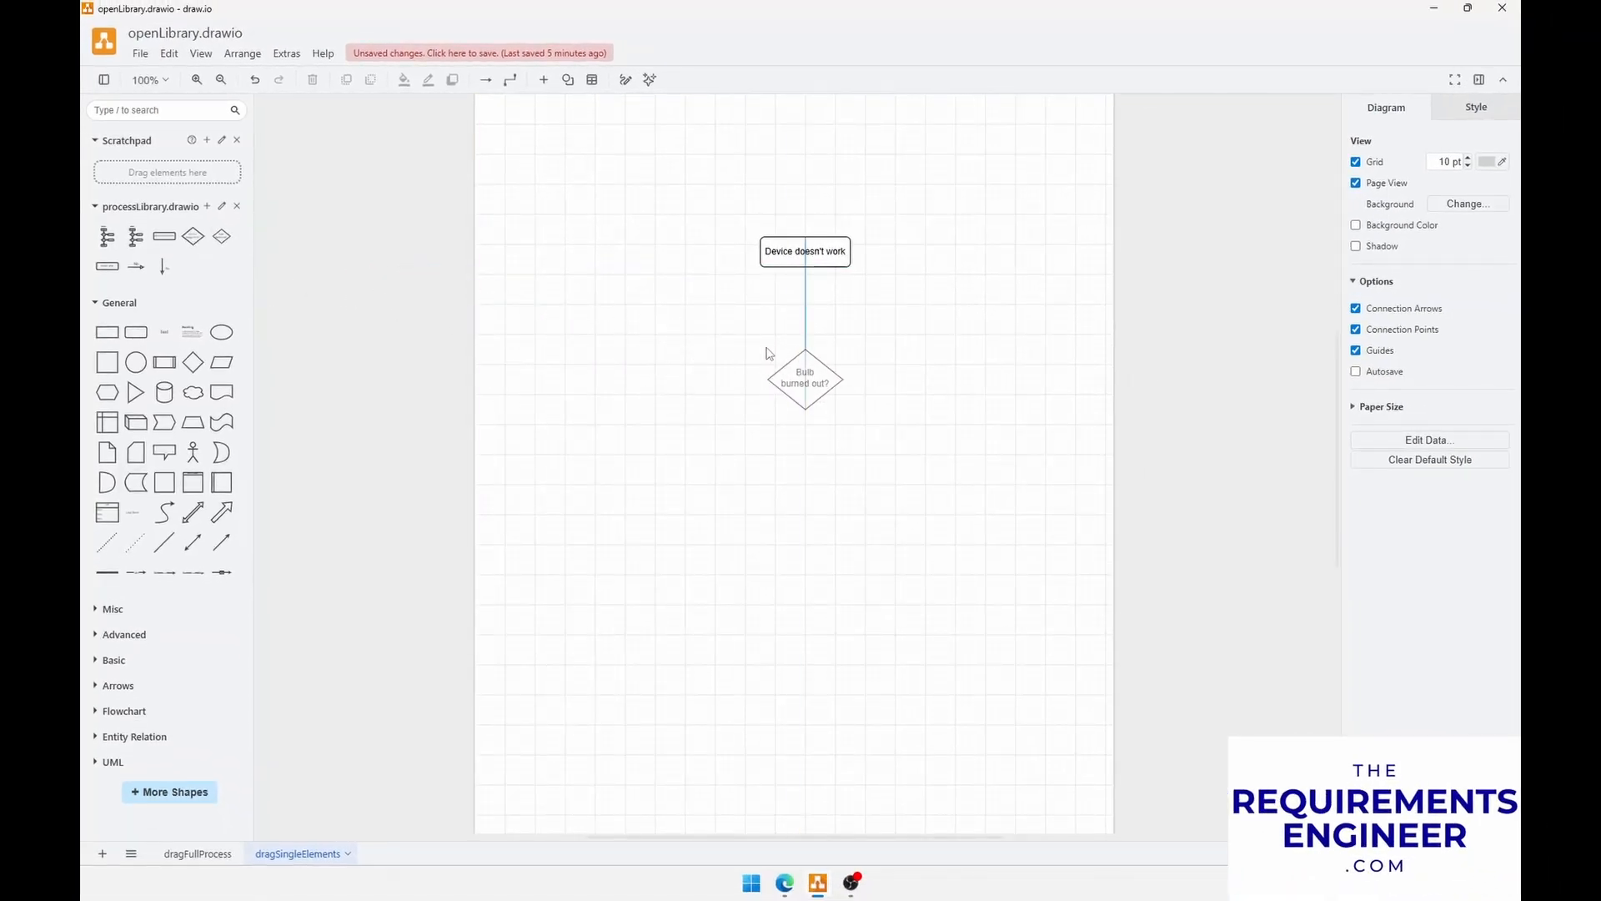
- Place the downward "No" arrow from the process library beneath the "Bulb burned out?" diamond and compare the dragFullProcess and dragSingleElements pages
{"action": "left_click_drag", "start_coordinate": [769, 353], "coordinate": [767, 349]}
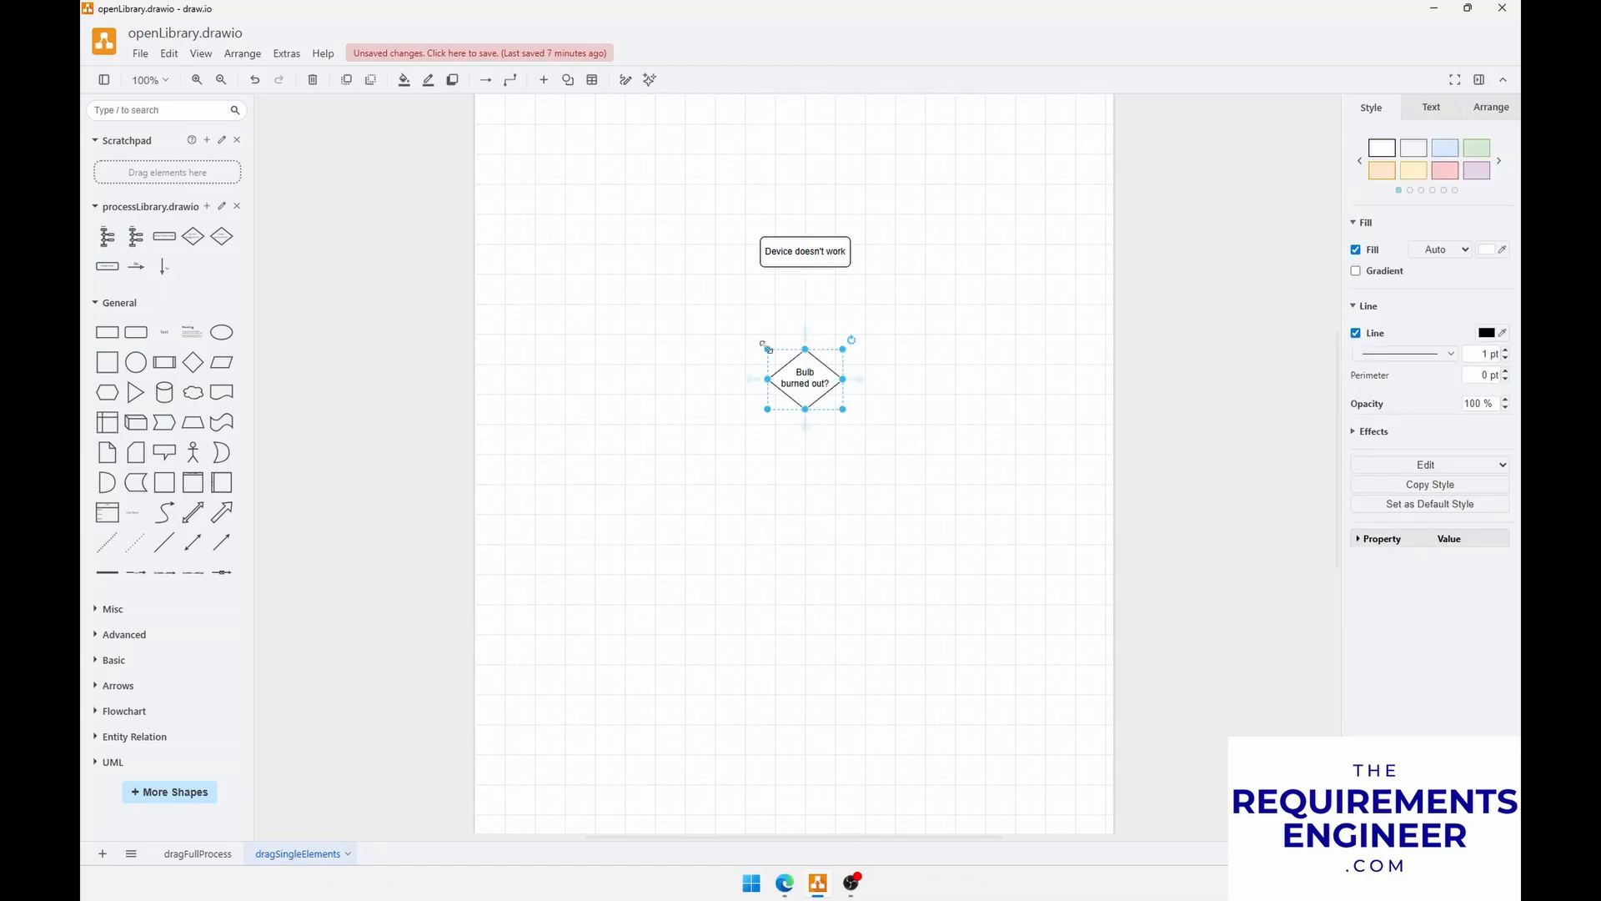
{"action": "left_click", "coordinate": [678, 324]}
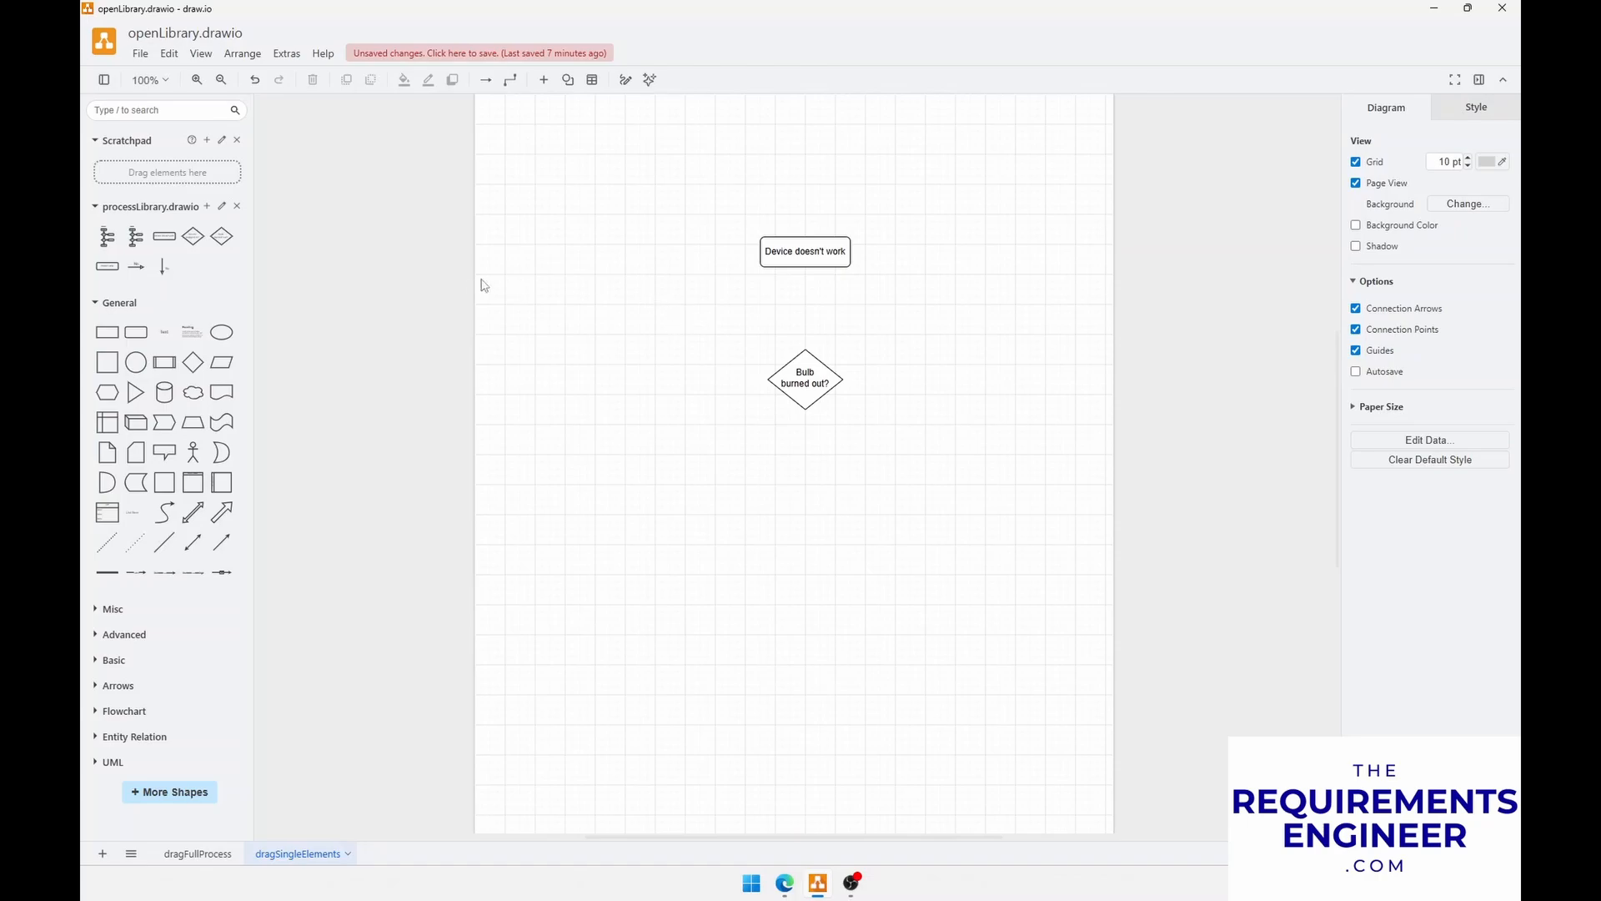
{"action": "left_click_drag", "start_coordinate": [165, 267], "coordinate": [817, 440]}
{"action": "left_click", "coordinate": [204, 854]}
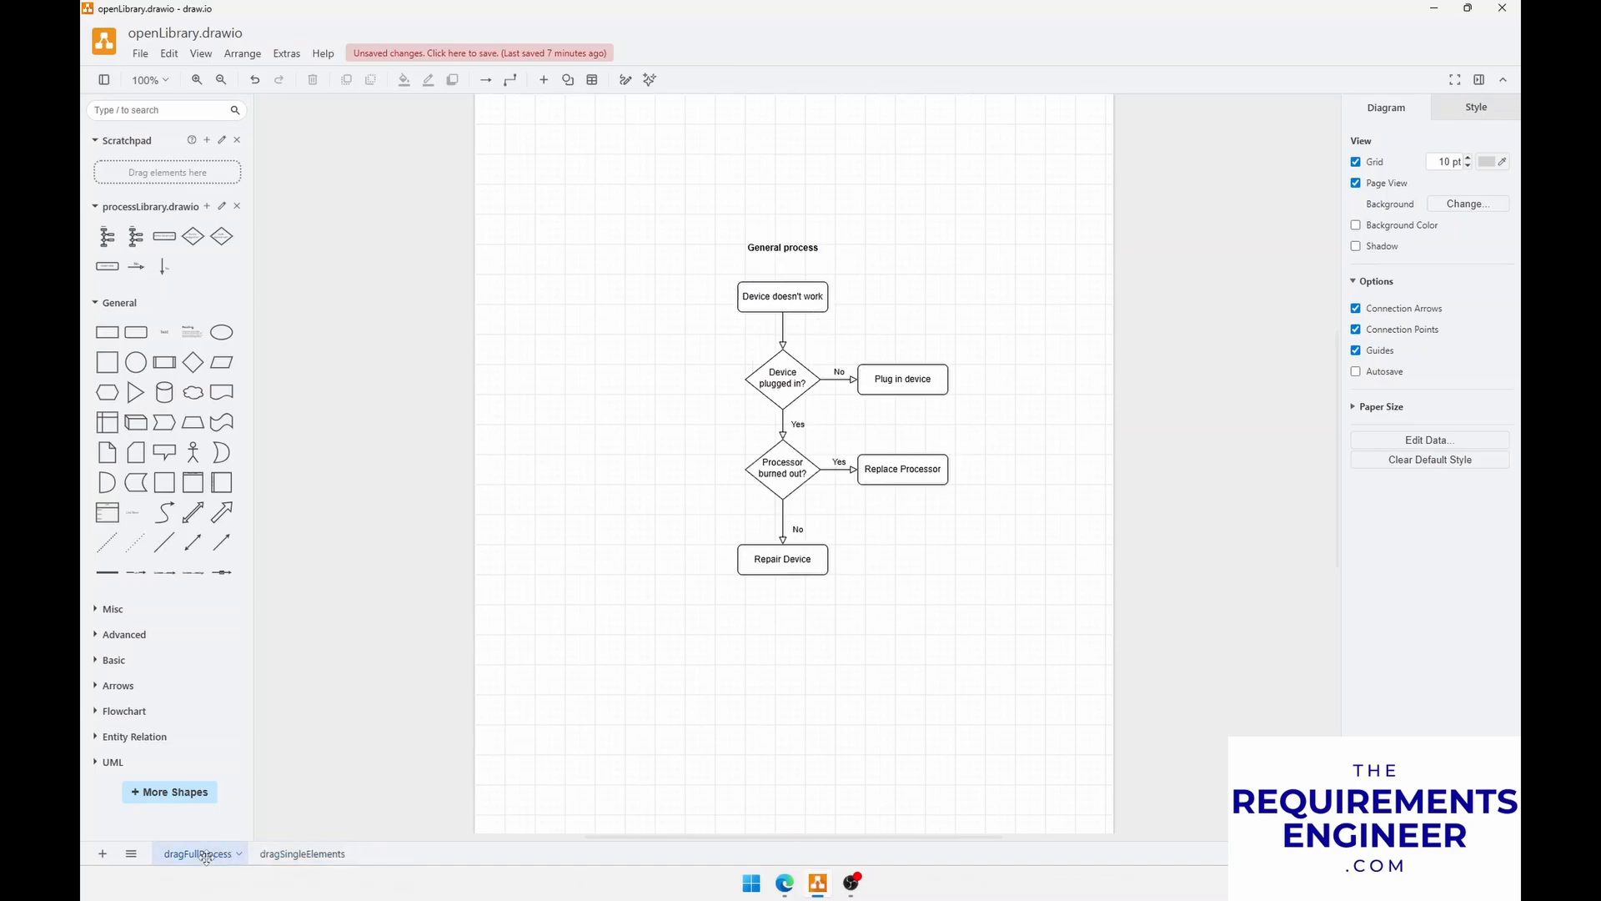
{"action": "left_click", "coordinate": [275, 853]}
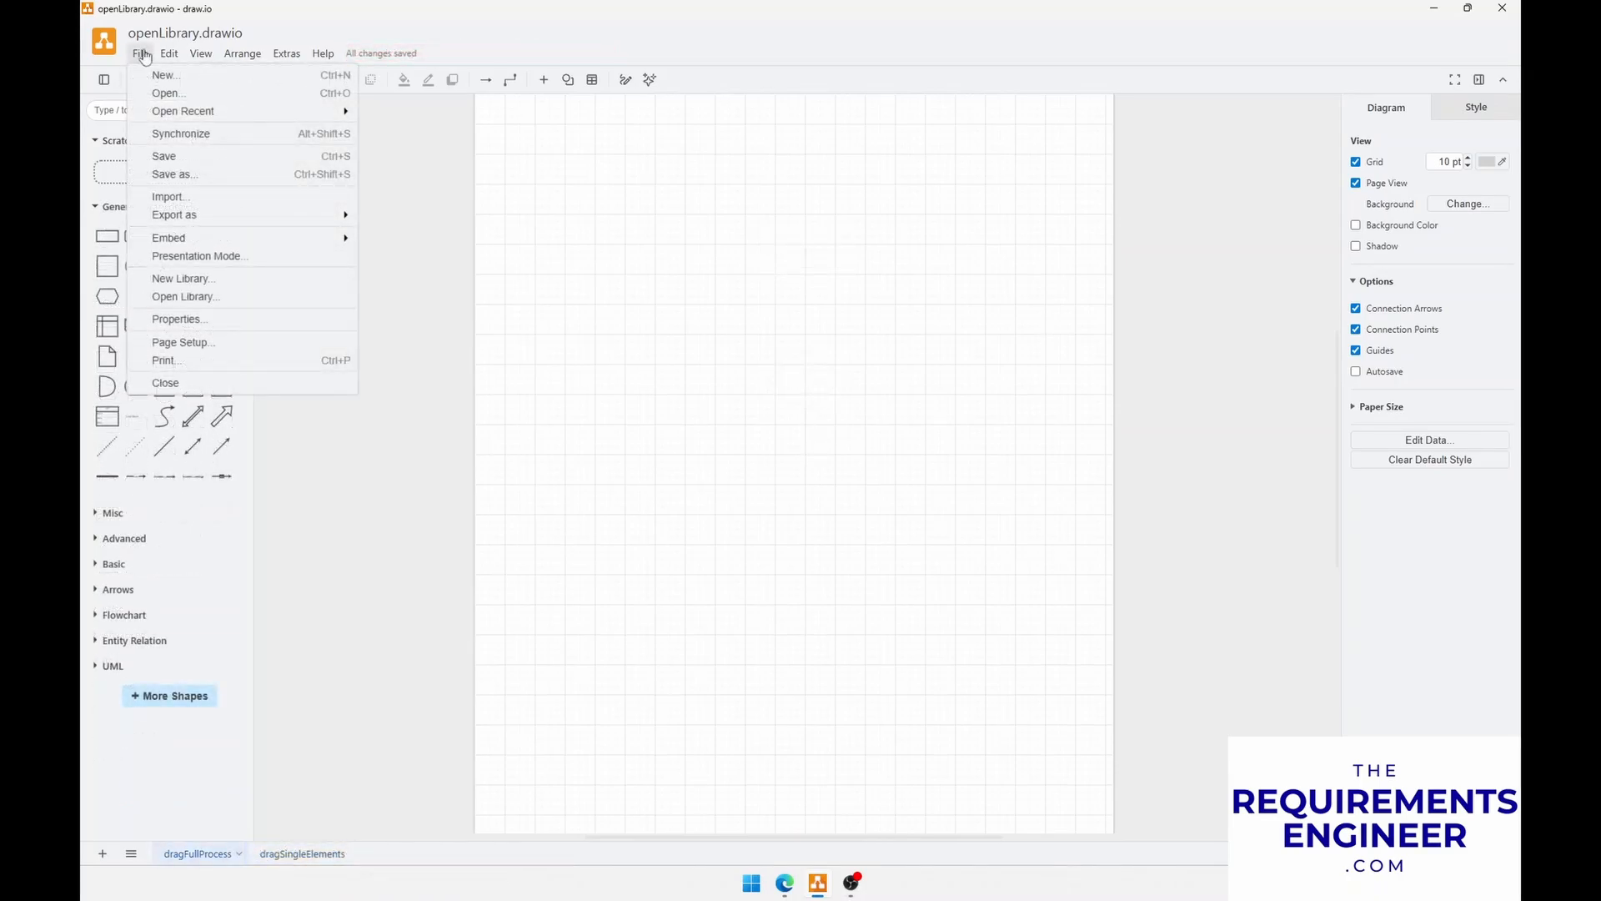
- Open the processLibrary file as a shape library and preview its "Repair Lamp" element
{"action": "left_click", "coordinate": [180, 298]}
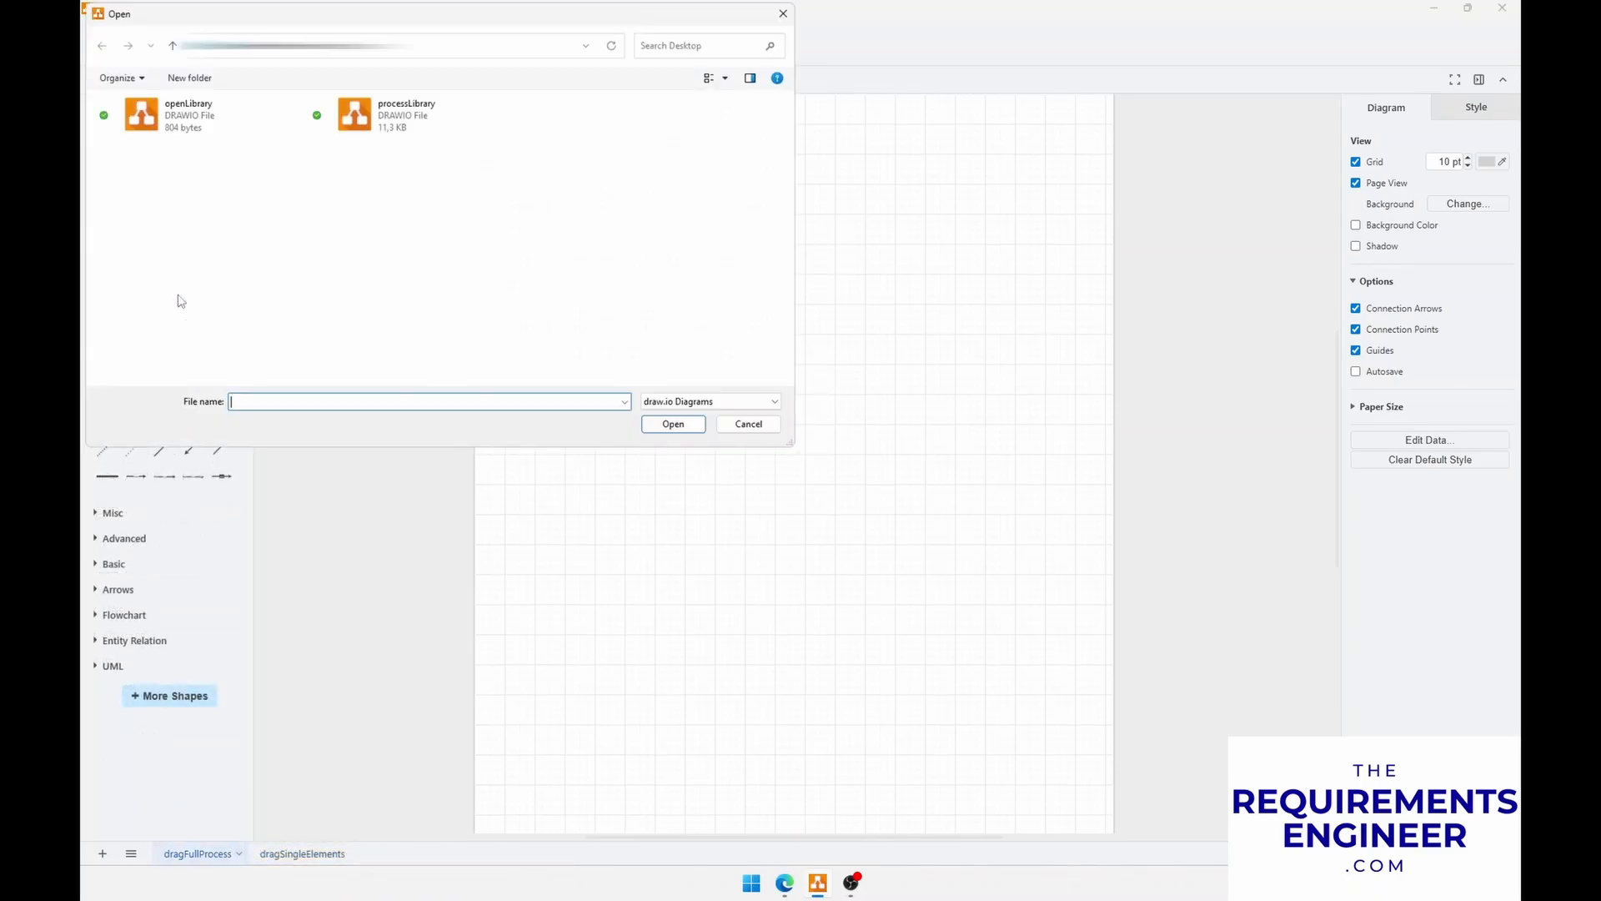
{"action": "double_click", "coordinate": [354, 114]}
{"action": "mouse_move", "coordinate": [108, 271]}
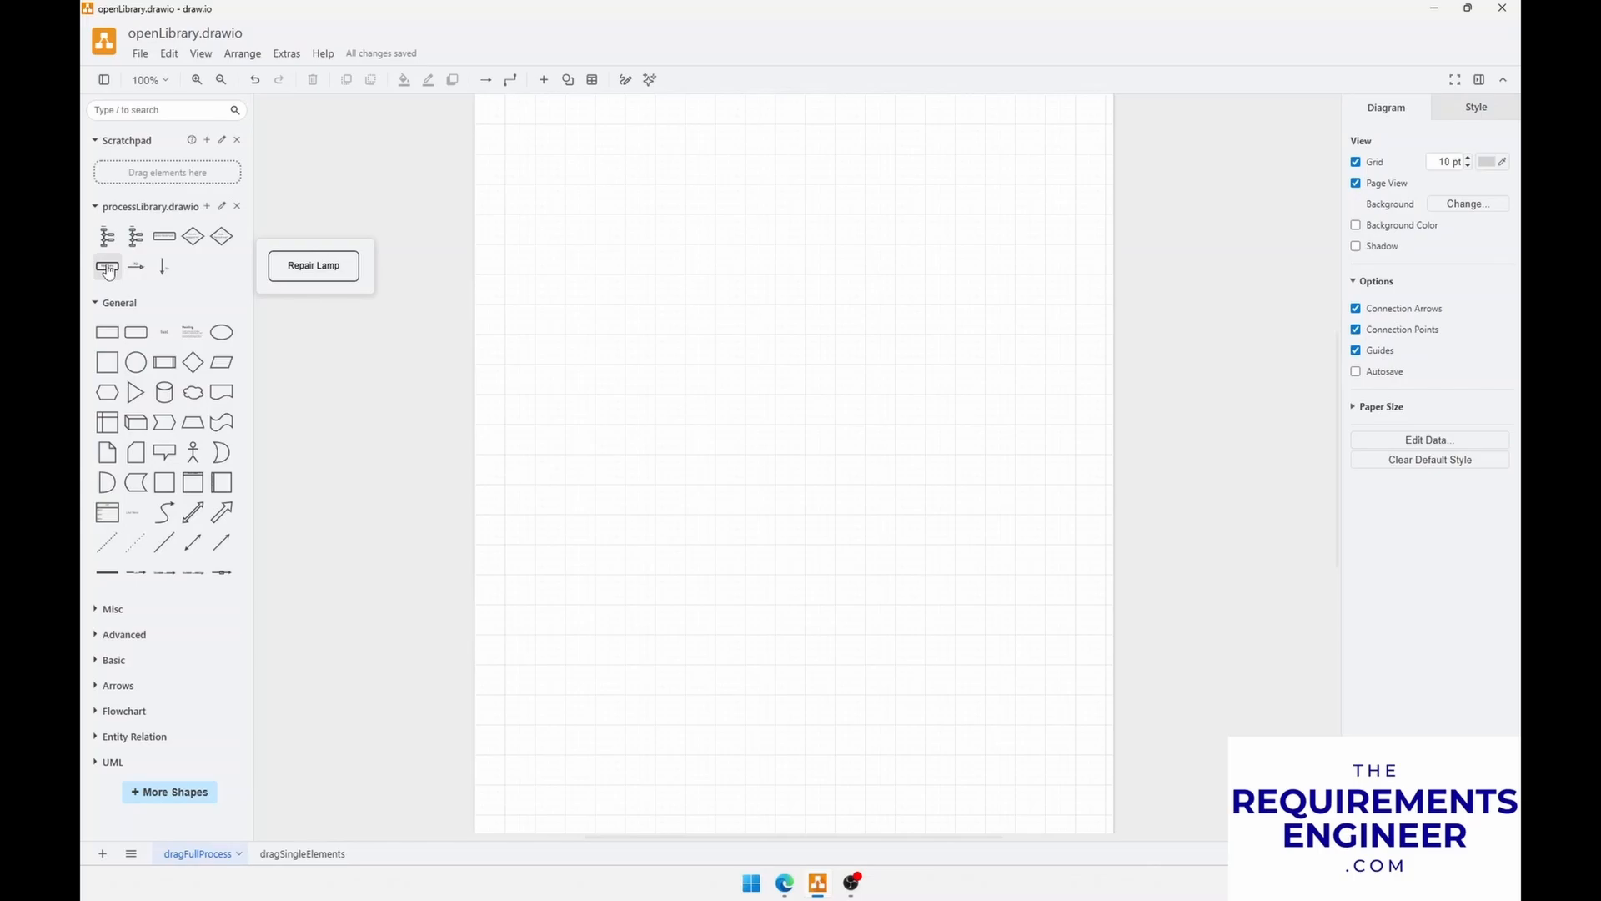
{"action": "left_click", "coordinate": [109, 272]}
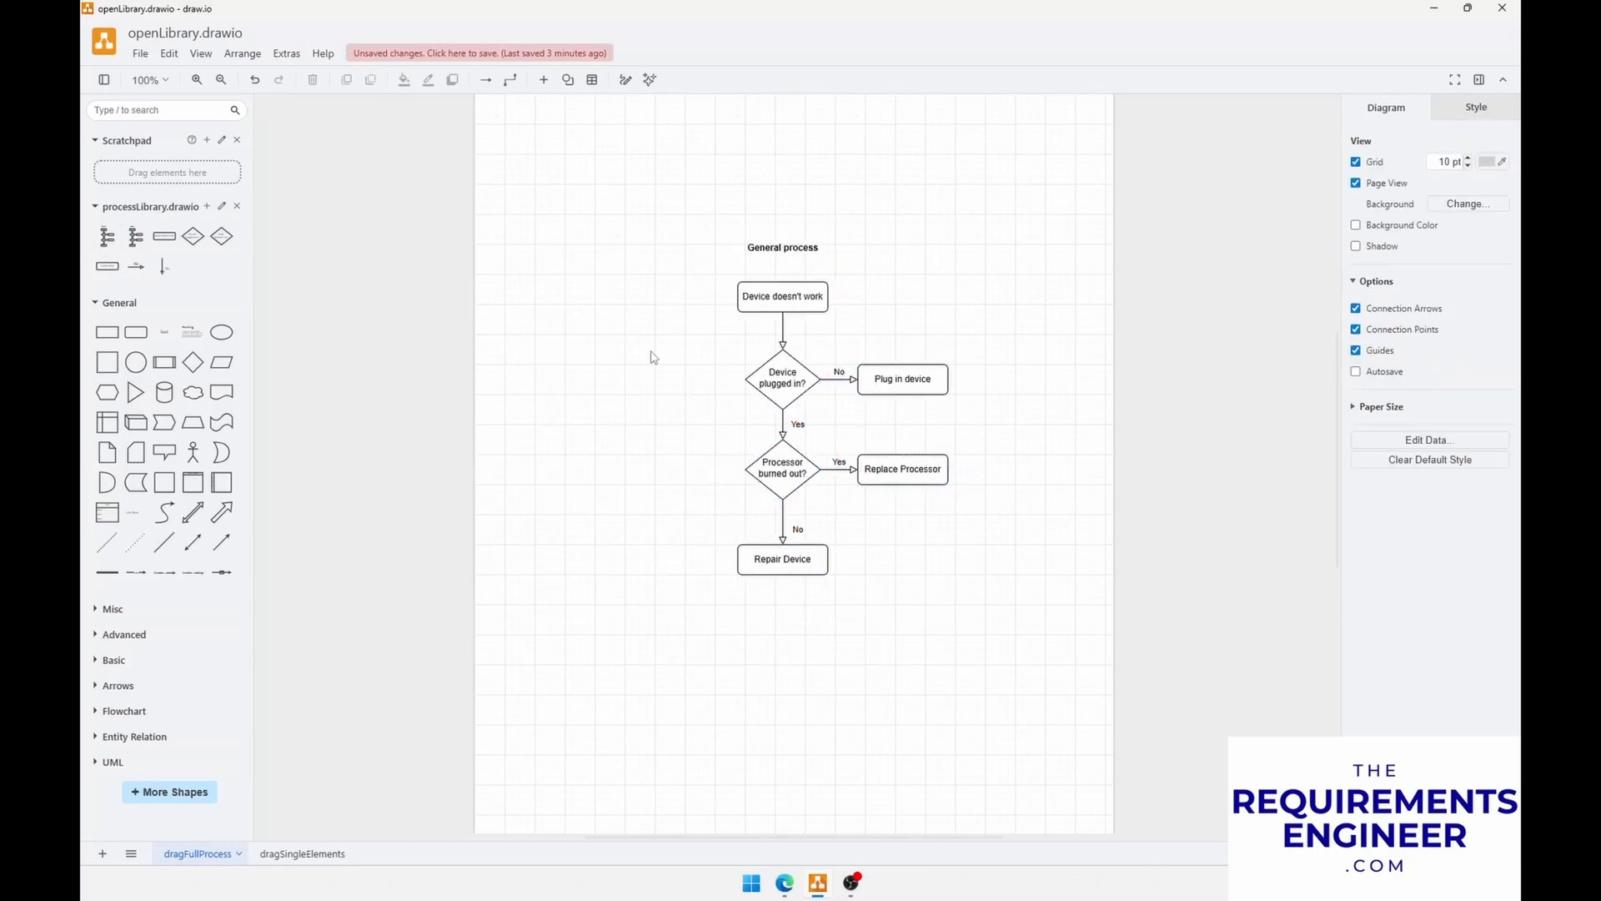
- Go to the dragSingleElements page and place the library's "Device doesn't work" box near the top centre
{"action": "left_click", "coordinate": [310, 852]}
{"action": "mouse_move", "coordinate": [165, 241]}
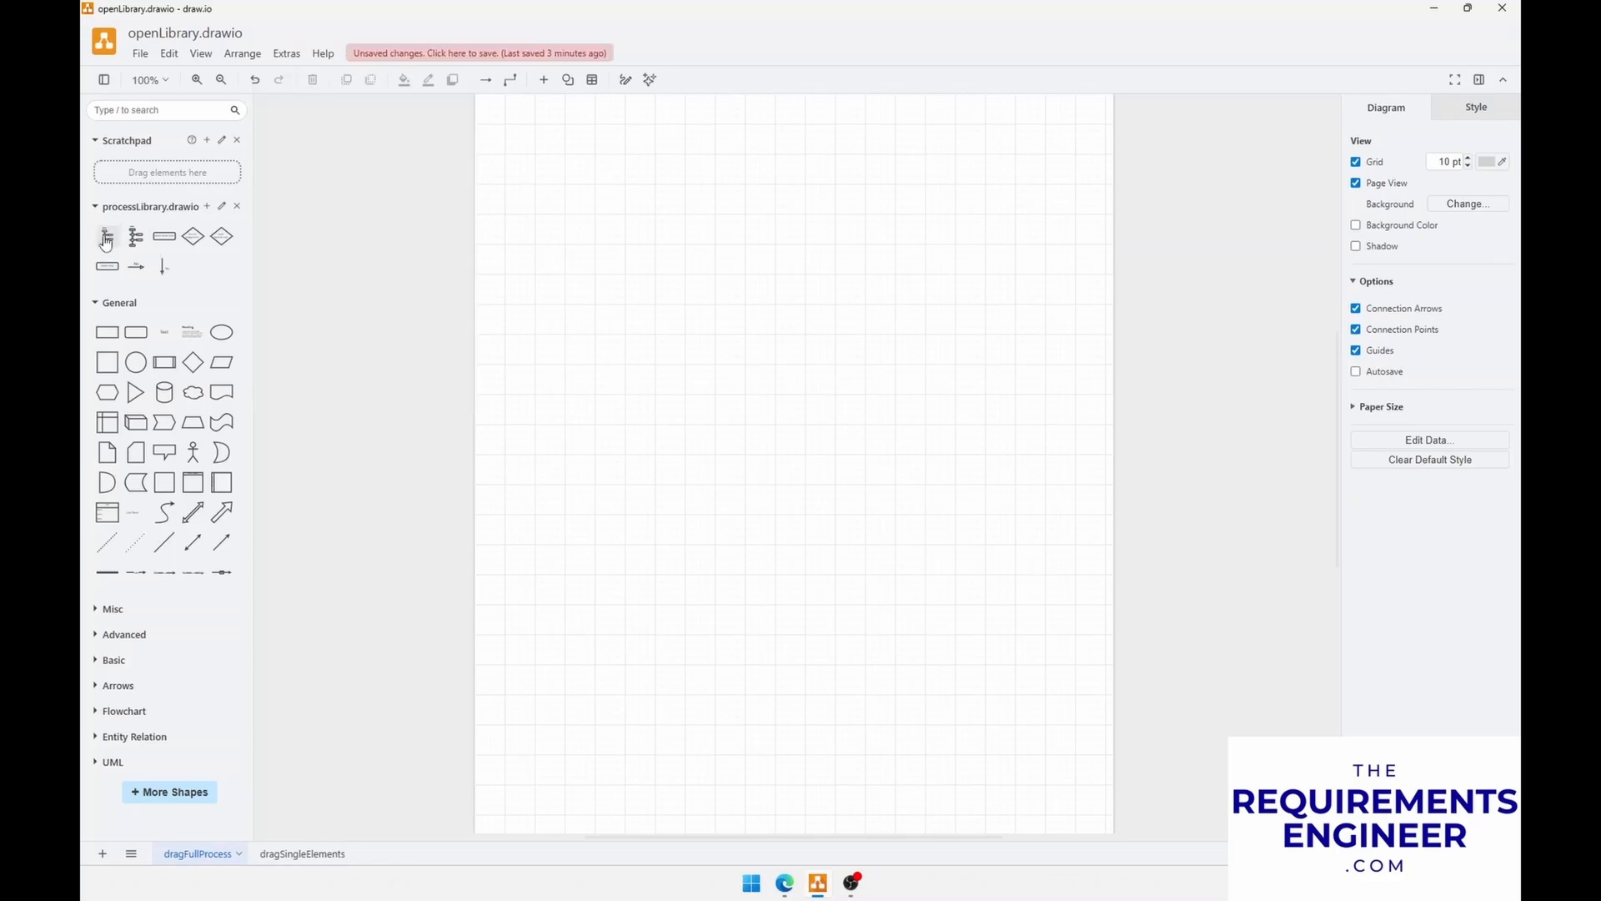
{"action": "left_click", "coordinate": [195, 267]}
{"action": "left_click", "coordinate": [619, 339]}
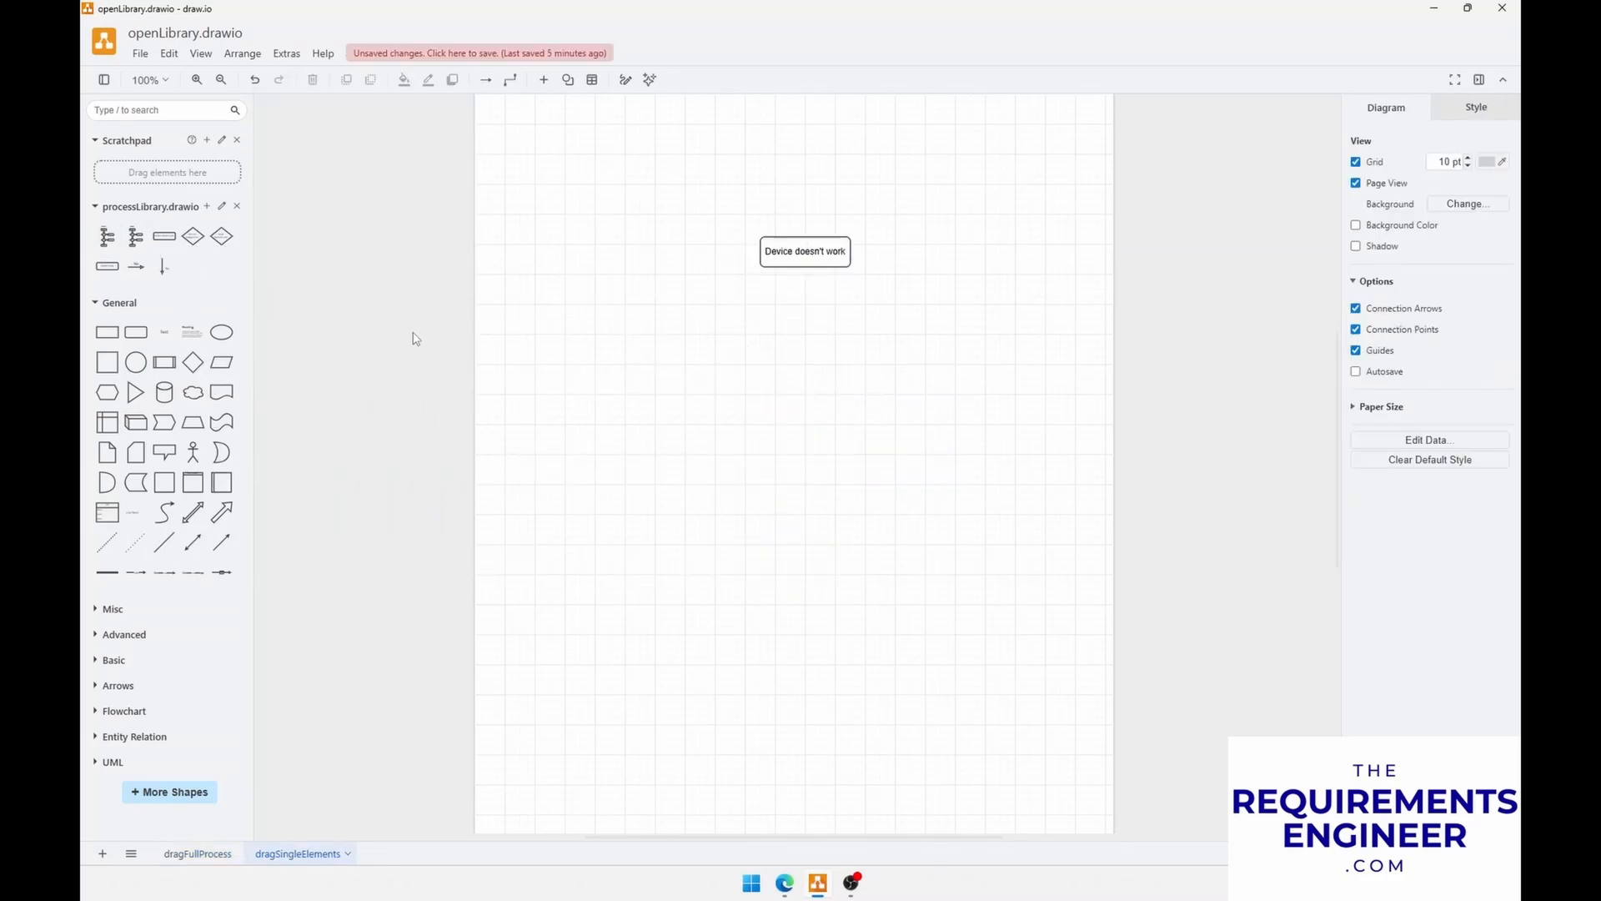
- Place the "Bulb burned out?" diamond with the downward "No" arrow centred below the "Device doesn't work" box, and review both diagram pages
{"action": "mouse_move", "coordinate": [226, 248]}
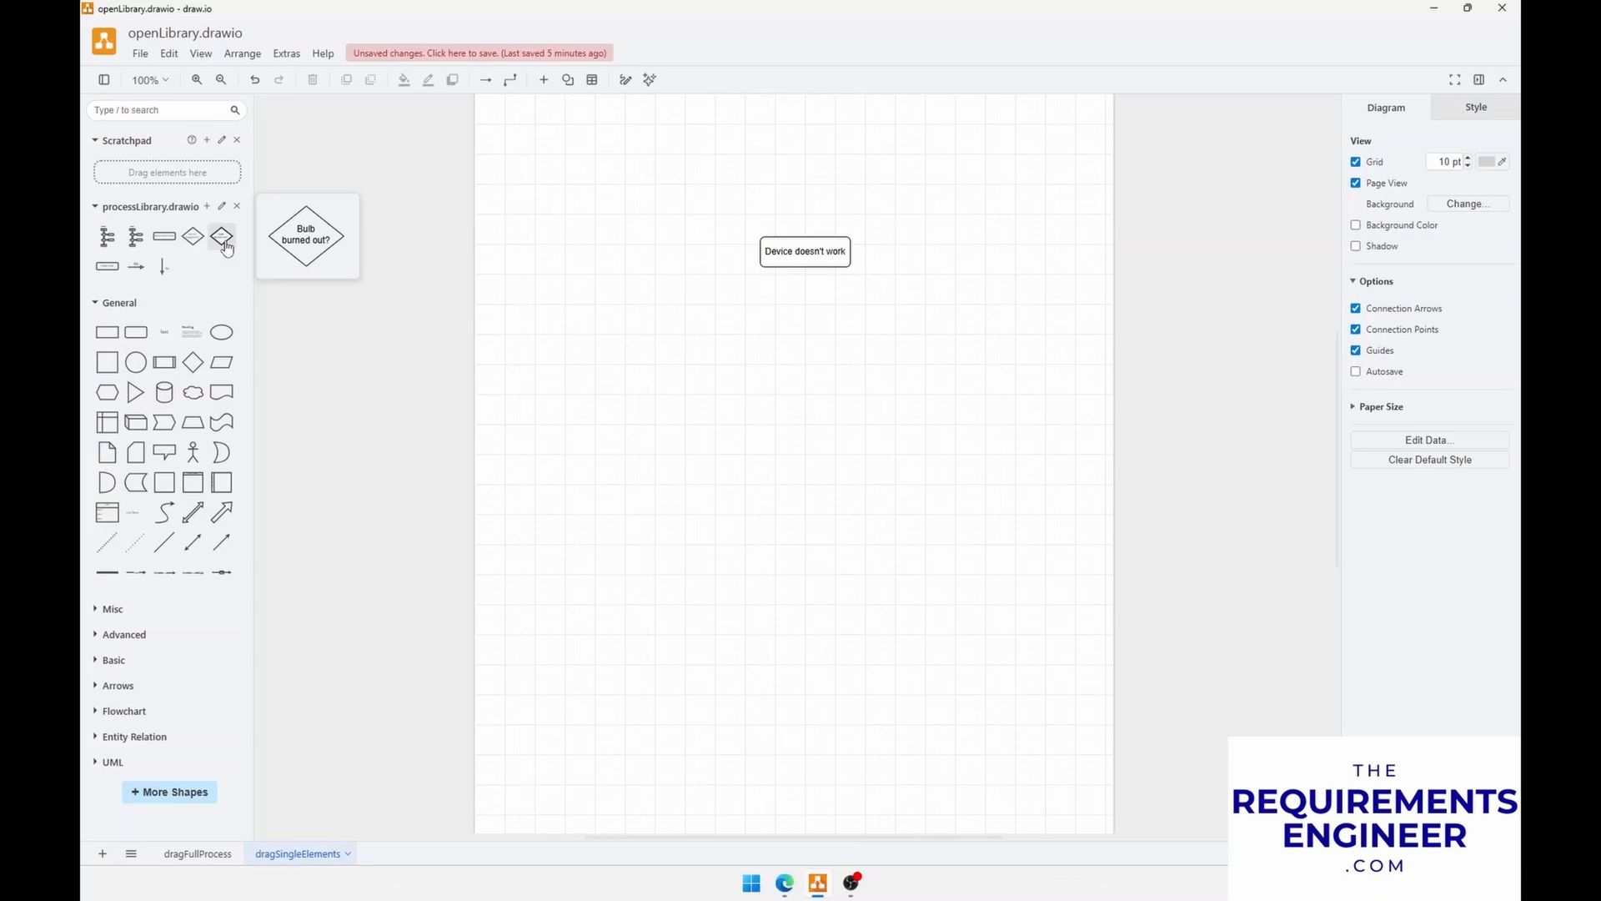
{"action": "left_click_drag", "start_coordinate": [221, 236], "coordinate": [805, 379]}
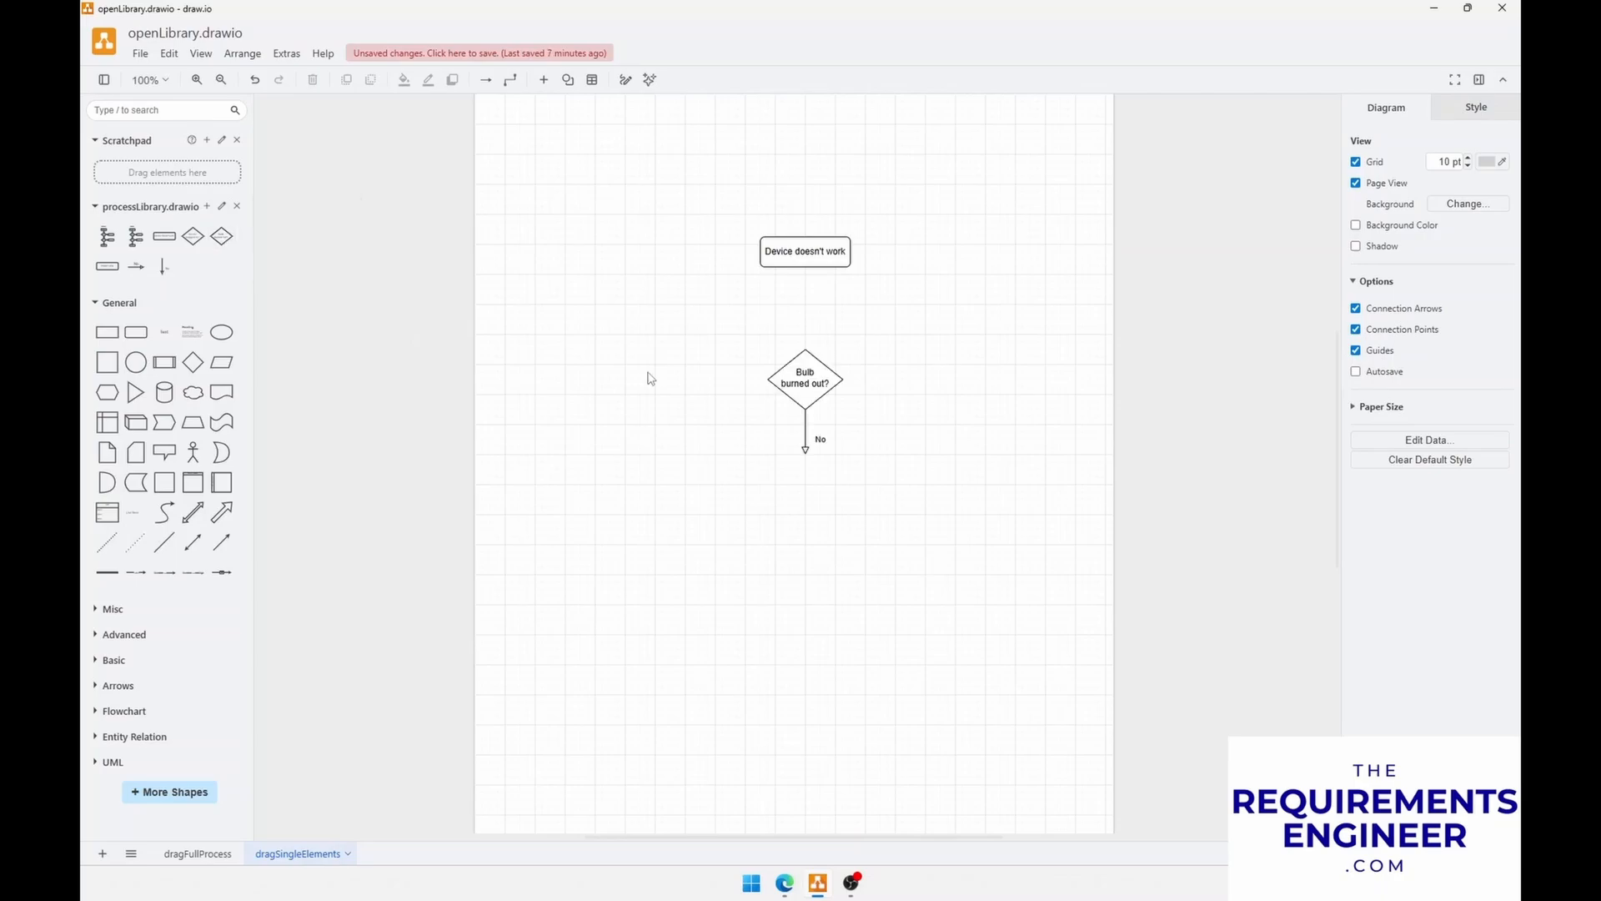
{"action": "left_click", "coordinate": [197, 853]}
{"action": "left_click", "coordinate": [283, 853]}
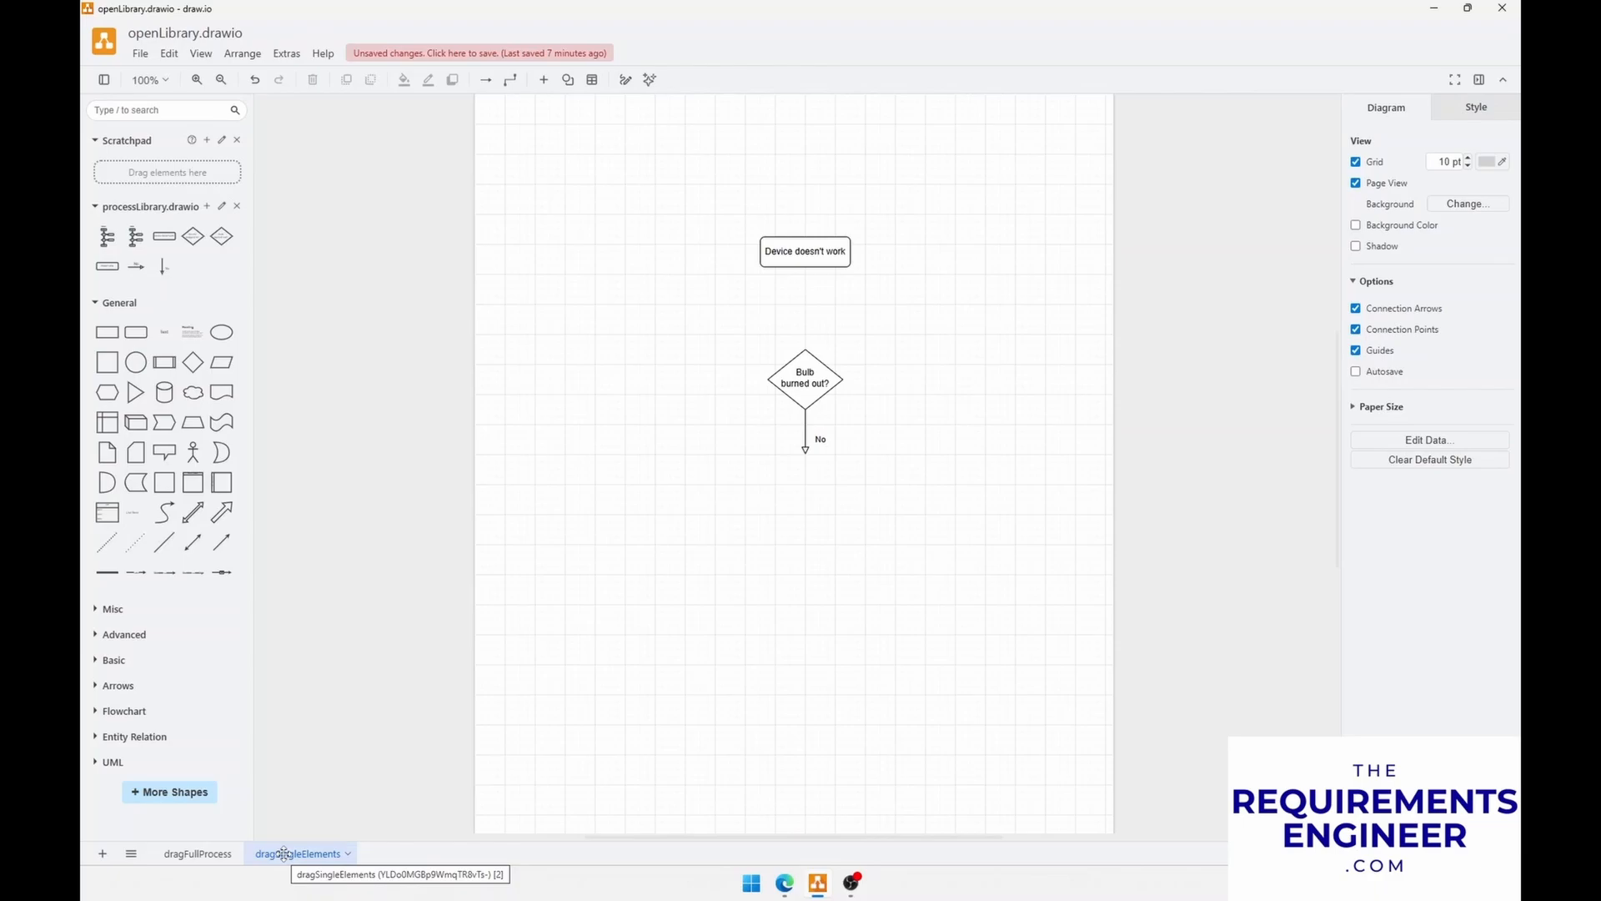